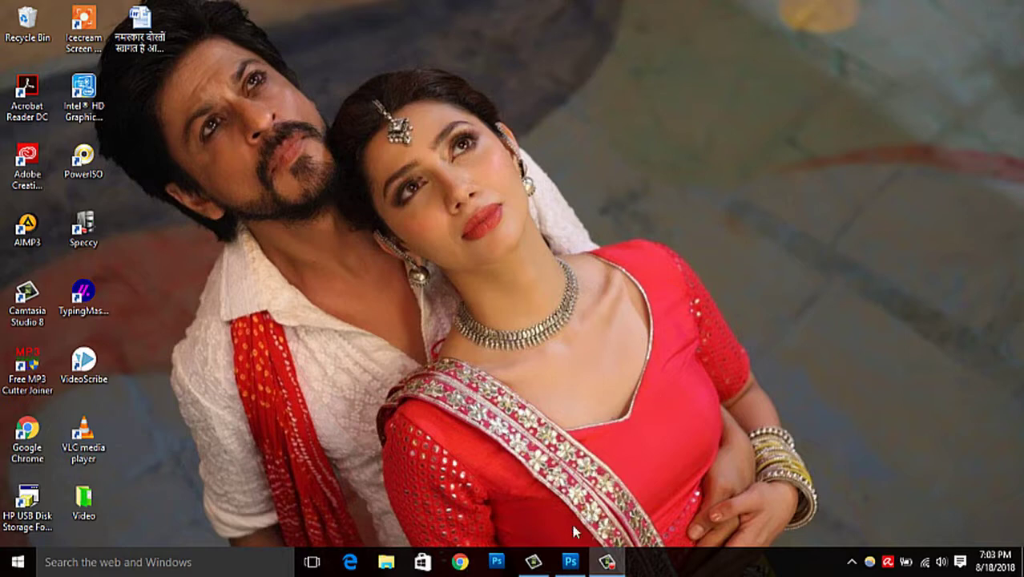
Bring Photoshop up with a new blank document, copy its Background layer across, and dismiss the antivirus popup
{"action": "left_click", "coordinate": [570, 561]}
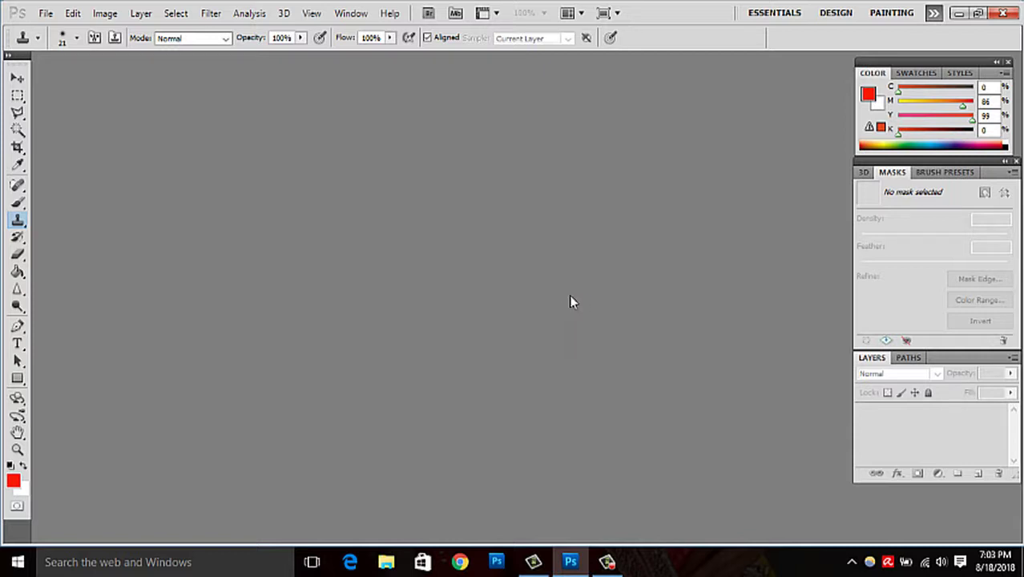
{"action": "key", "text": "Escape"}
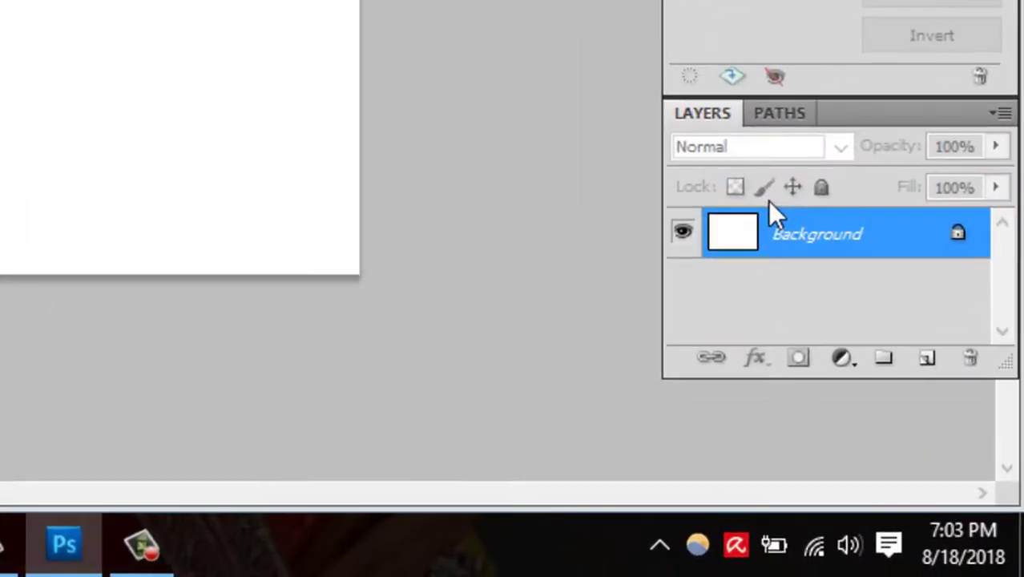
{"action": "left_click_drag", "start_coordinate": [907, 406], "coordinate": [874, 399]}
{"action": "mouse_move", "coordinate": [672, 160]}
{"action": "left_mouse_down"}
{"action": "mouse_move", "coordinate": [982, 258]}
{"action": "mouse_move", "coordinate": [1010, 242]}
{"action": "left_mouse_up"}
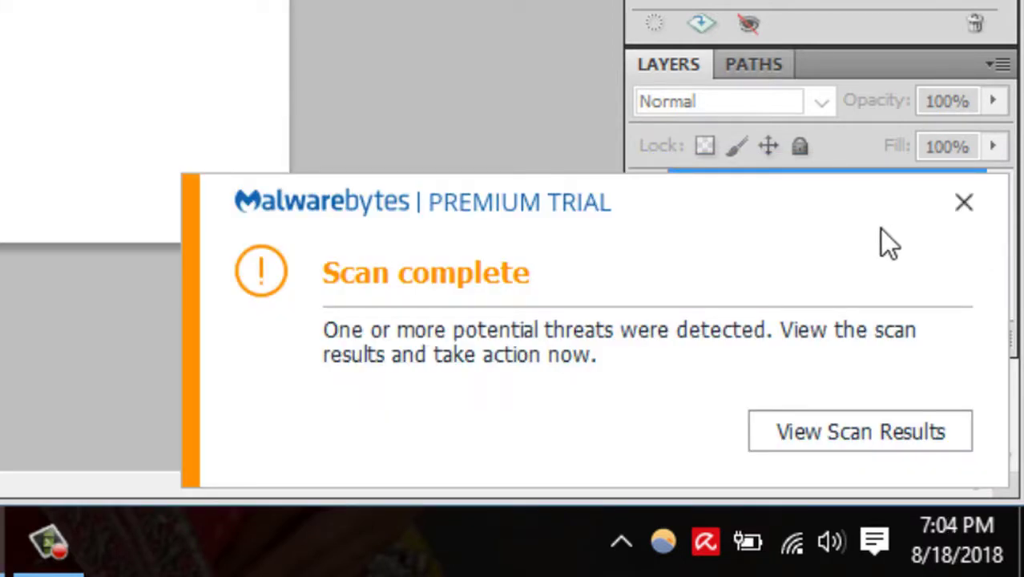
{"action": "left_click", "coordinate": [954, 209]}
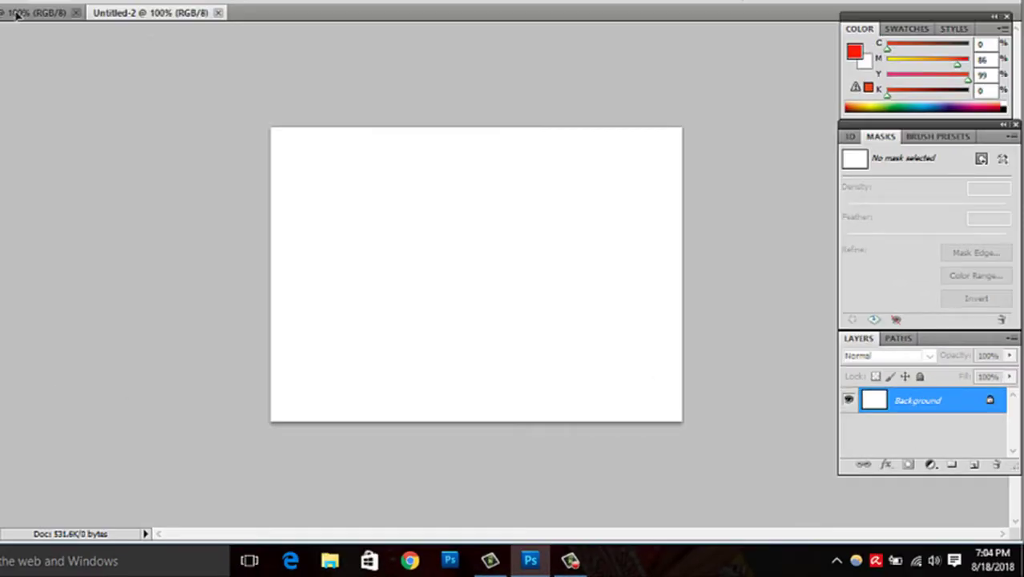
Paste the white layer into the first document as Layer 1, aligned to the canvas, then select Background
{"action": "left_click", "coordinate": [16, 15]}
{"action": "key", "text": "ctrl+v"}
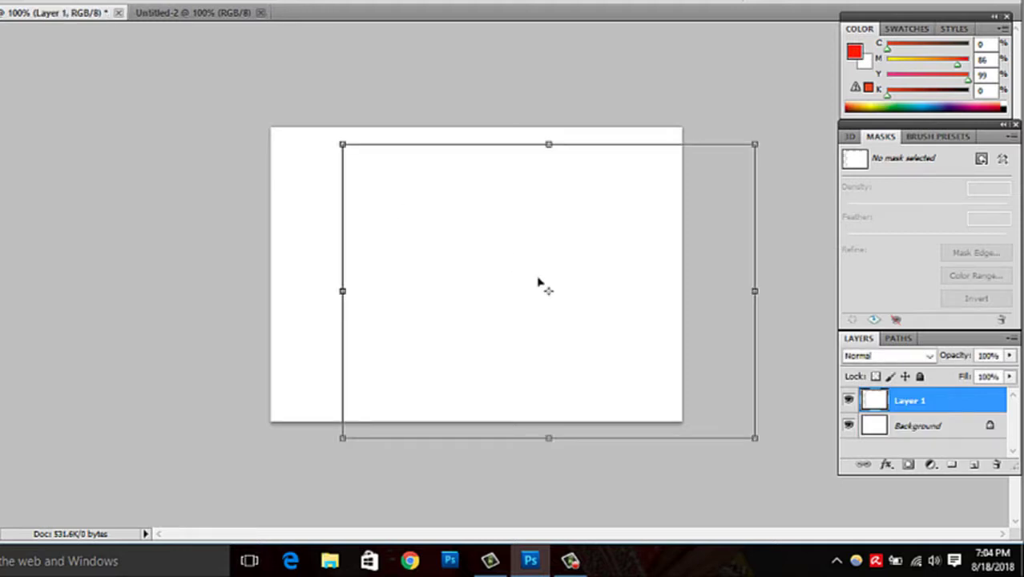
{"action": "left_click_drag", "start_coordinate": [538, 282], "coordinate": [468, 266]}
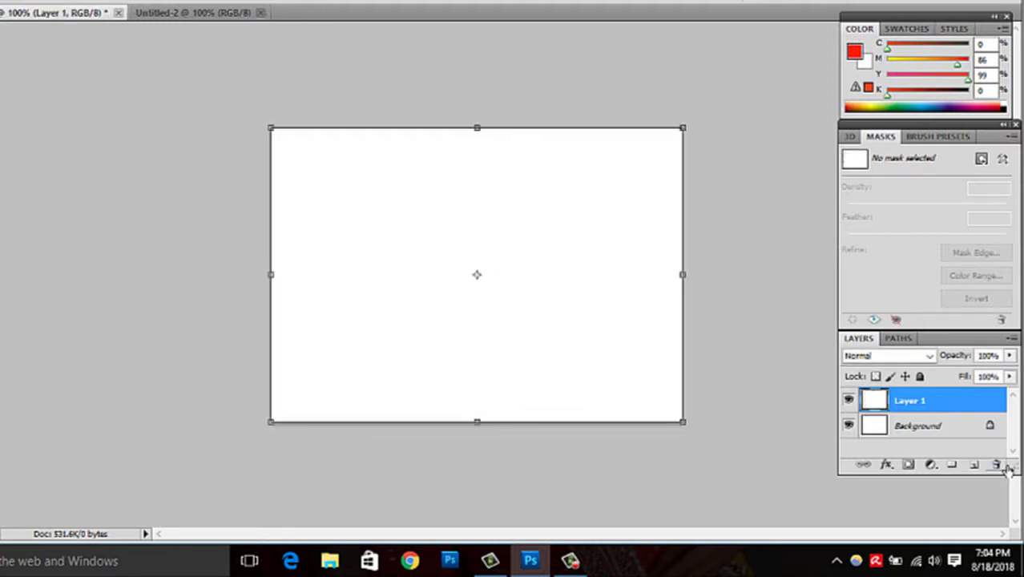
{"action": "left_click", "coordinate": [944, 433]}
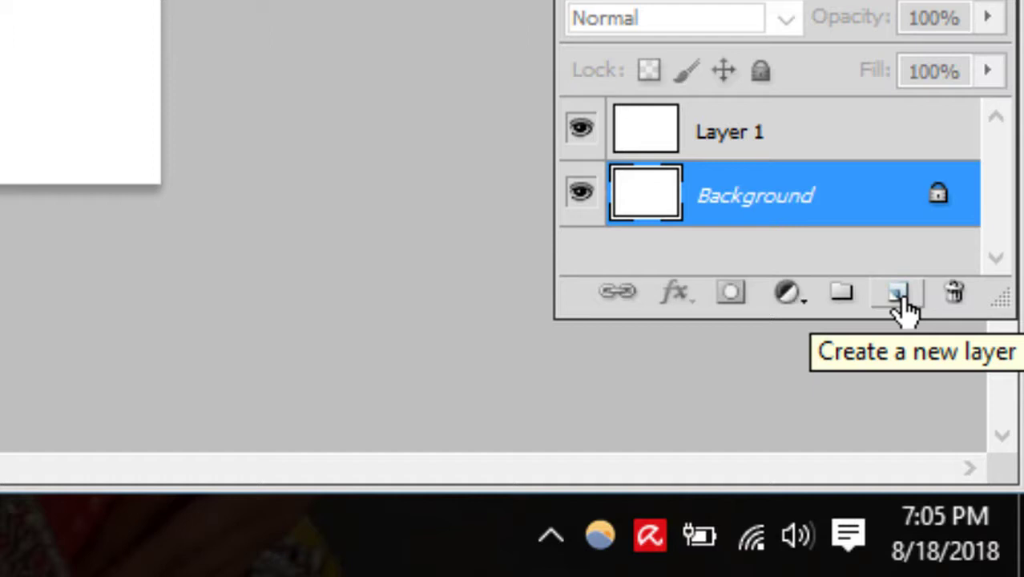
Add transparent Layer 2 and Layer 3, then make Layer 1 the active layer
{"action": "left_click_drag", "start_coordinate": [903, 304], "coordinate": [911, 296]}
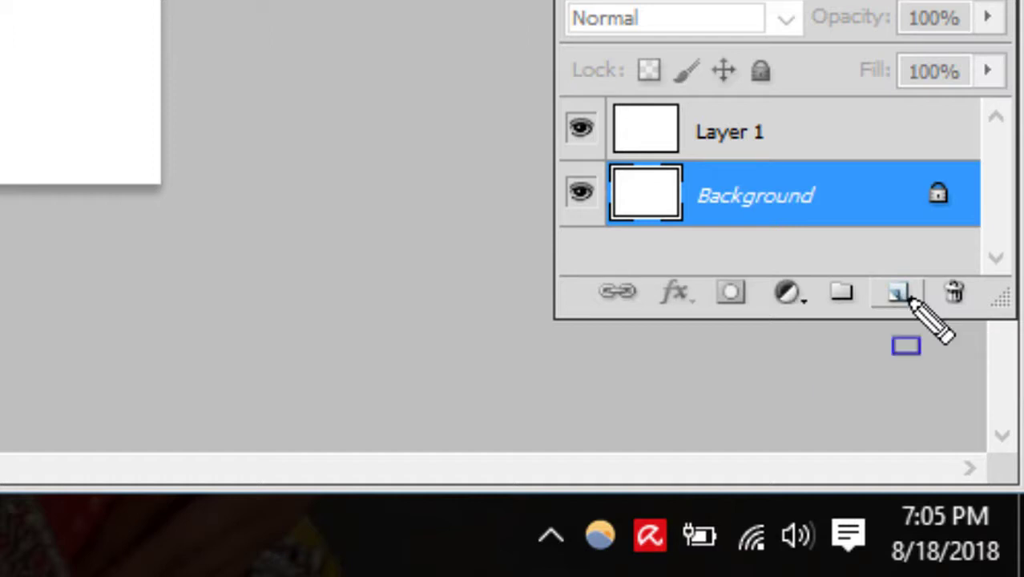
{"action": "mouse_move", "coordinate": [911, 296]}
{"action": "left_mouse_down"}
{"action": "mouse_move", "coordinate": [949, 335]}
{"action": "mouse_move", "coordinate": [943, 326]}
{"action": "left_mouse_up"}
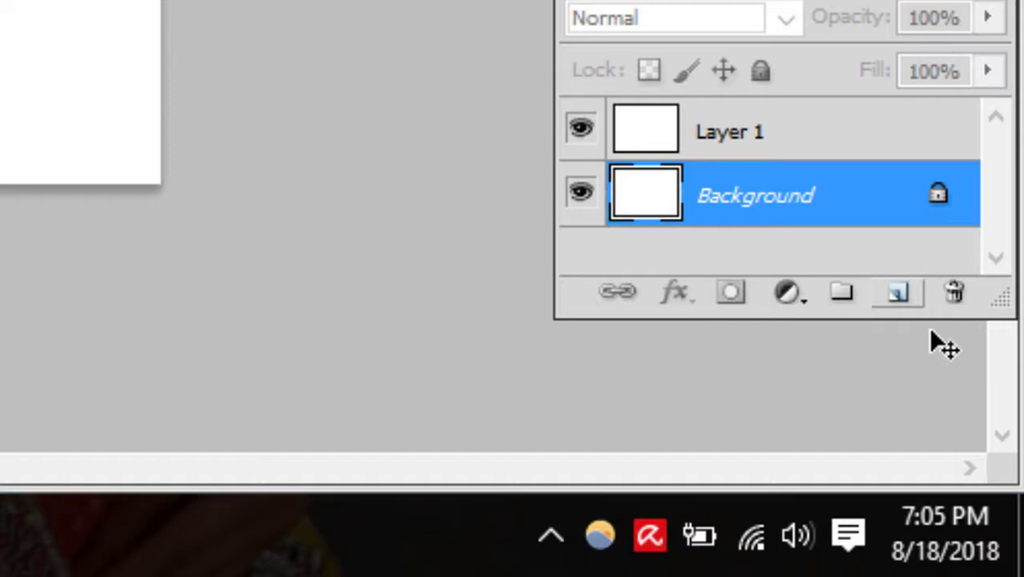
{"action": "left_click", "coordinate": [922, 304]}
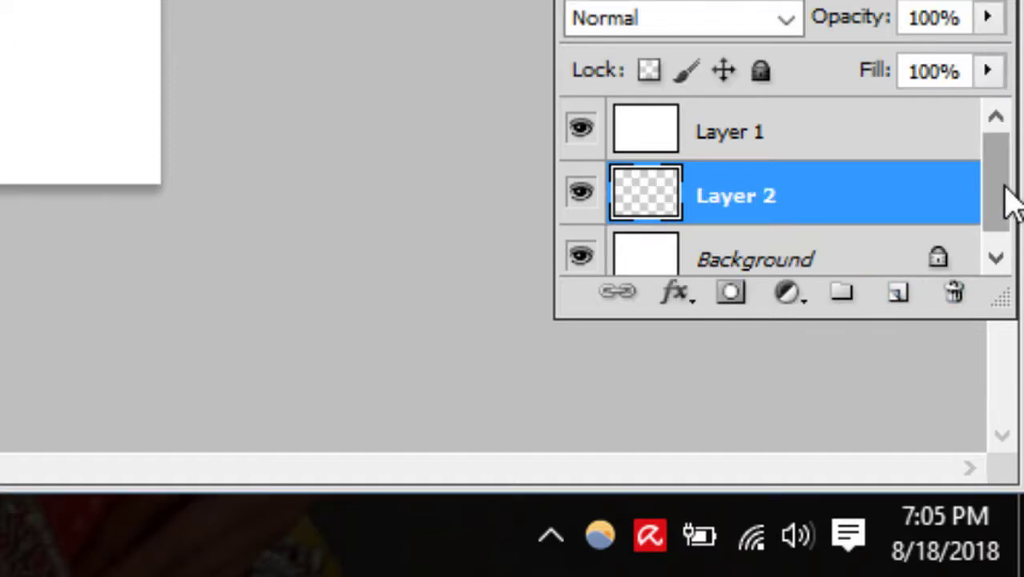
{"action": "left_click_drag", "start_coordinate": [1006, 201], "coordinate": [999, 246]}
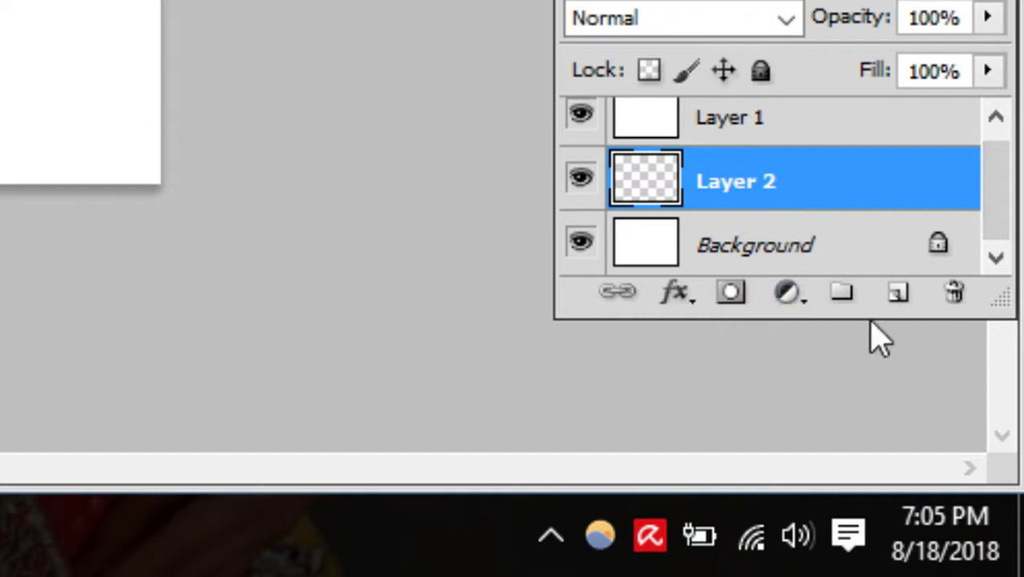
{"action": "left_click", "coordinate": [918, 306]}
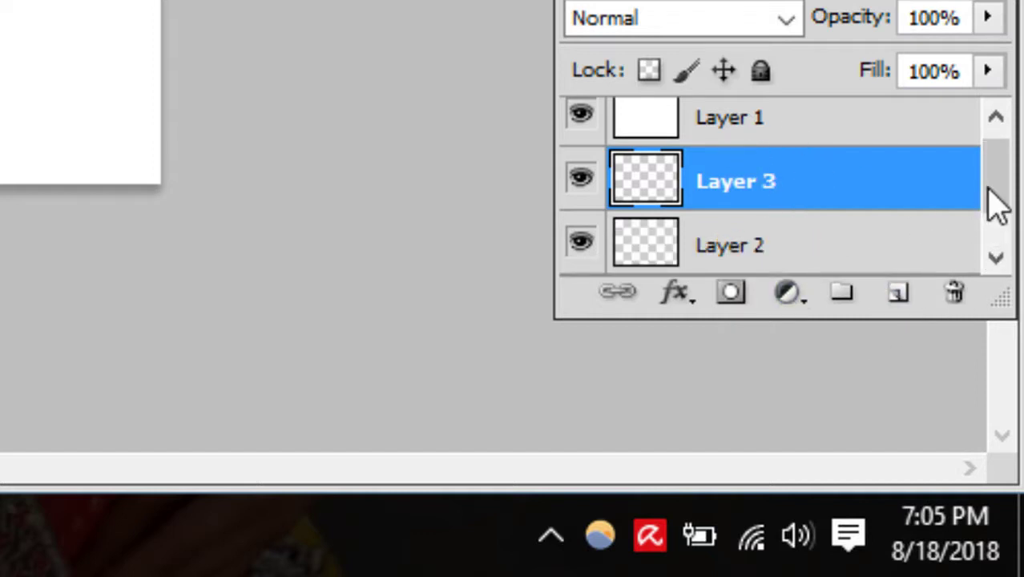
{"action": "mouse_move", "coordinate": [998, 207]}
{"action": "left_mouse_down"}
{"action": "mouse_move", "coordinate": [1000, 218]}
{"action": "mouse_move", "coordinate": [1011, 180]}
{"action": "left_mouse_up"}
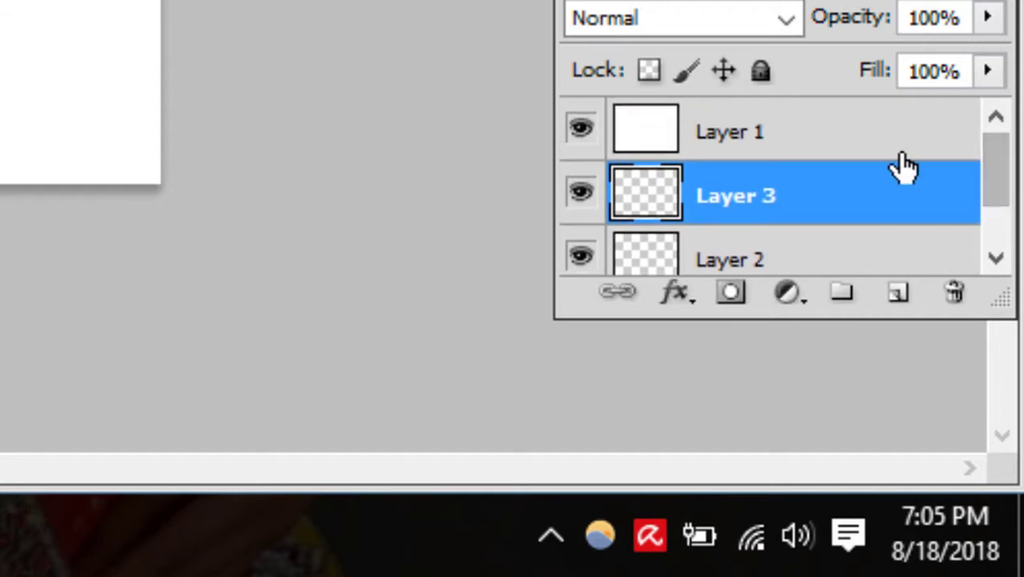
{"action": "left_click", "coordinate": [880, 142]}
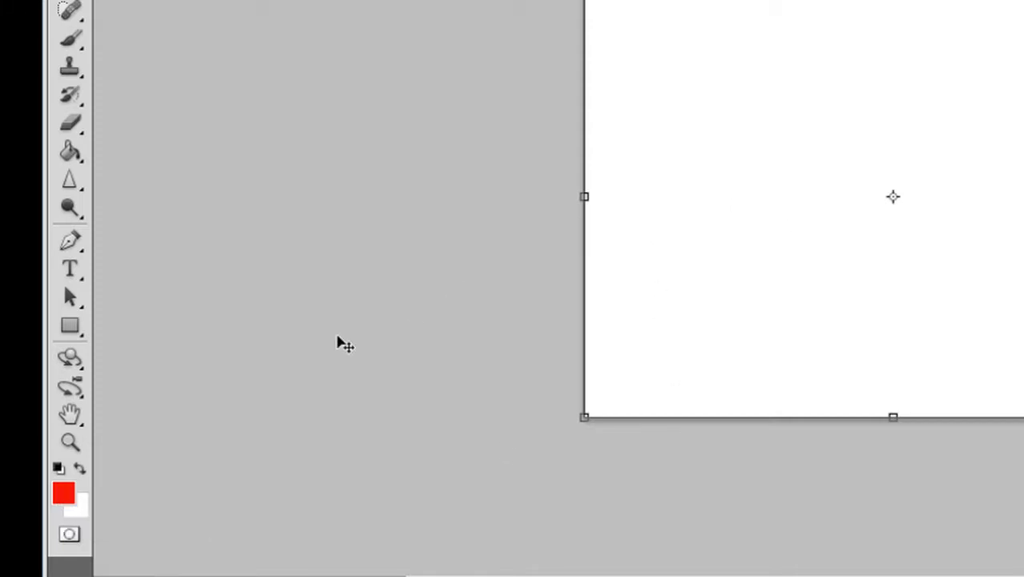
Fill Layer 1 with red and start shifting the red rectangle right and down
{"action": "left_click", "coordinate": [68, 157]}
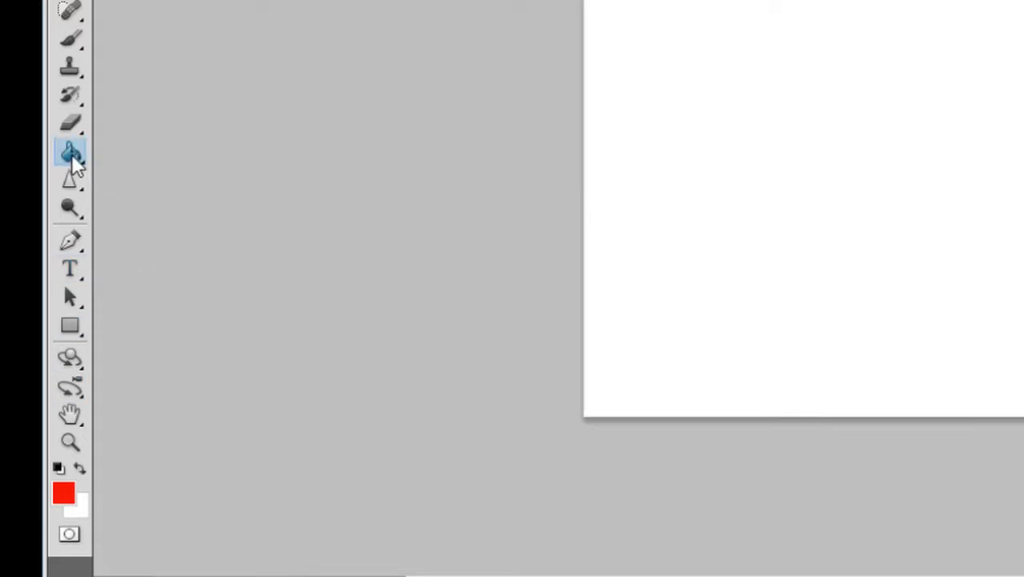
{"action": "left_click", "coordinate": [666, 156]}
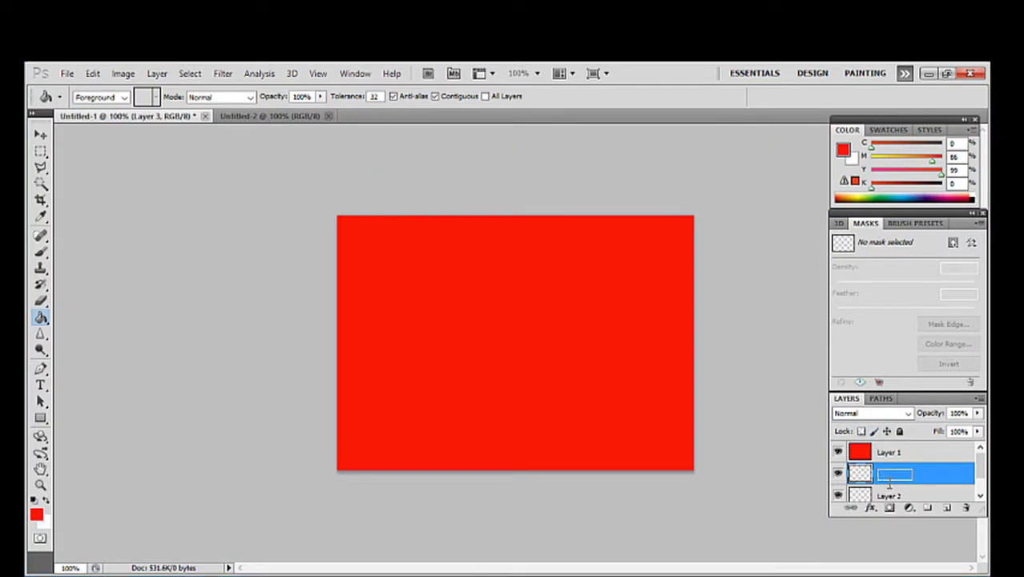
{"action": "double_click", "coordinate": [889, 474]}
{"action": "left_click", "coordinate": [41, 138]}
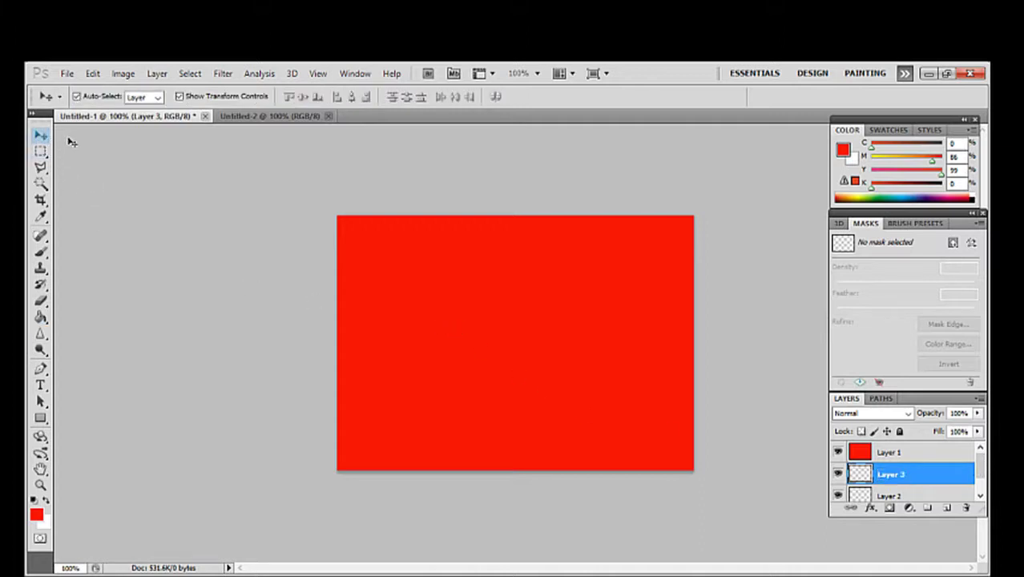
{"action": "left_click_drag", "start_coordinate": [429, 254], "coordinate": [473, 292]}
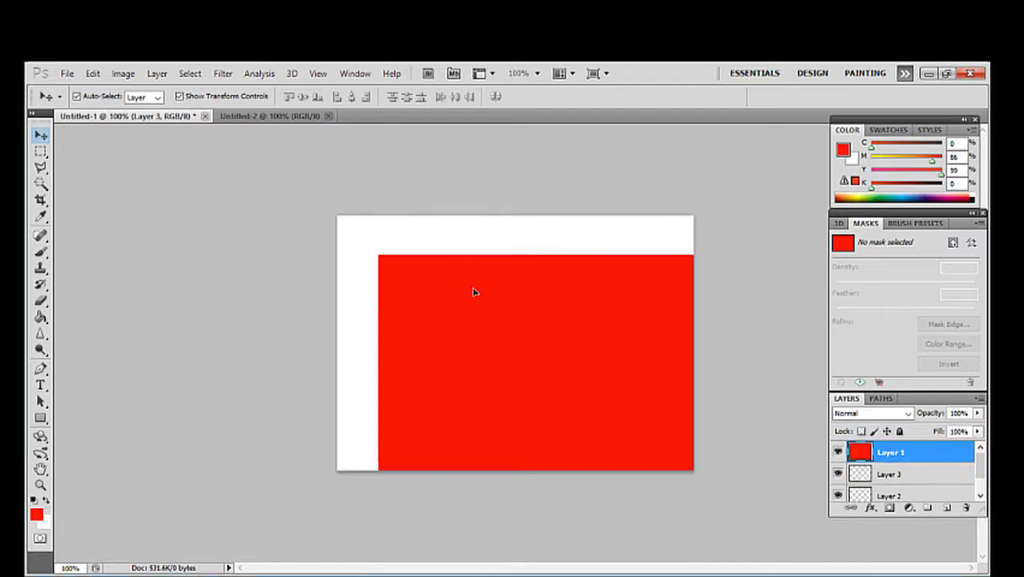
{"action": "left_click", "coordinate": [387, 228]}
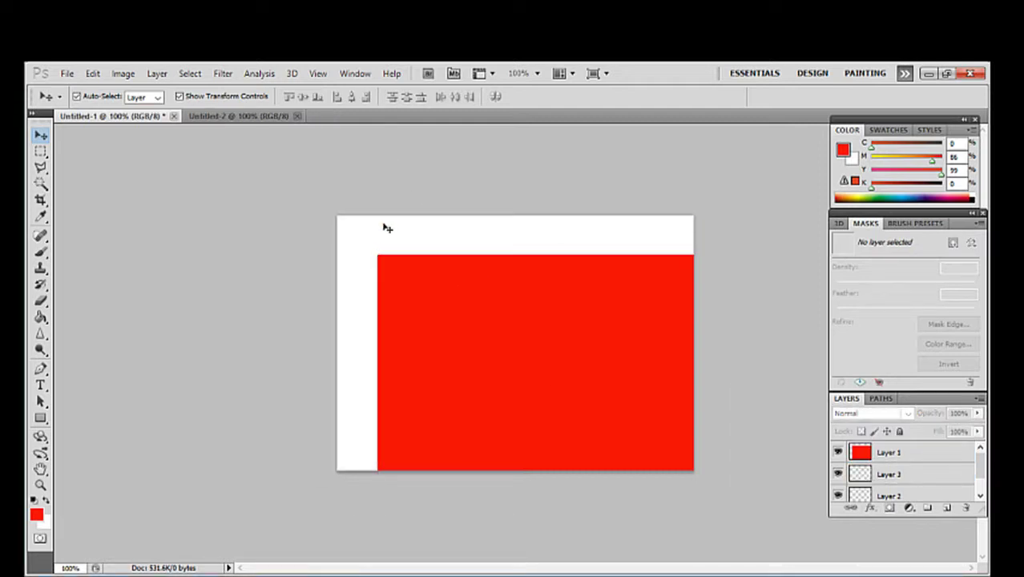
Nudge the red rectangle further right and down on the canvas
{"action": "left_click", "coordinate": [897, 473]}
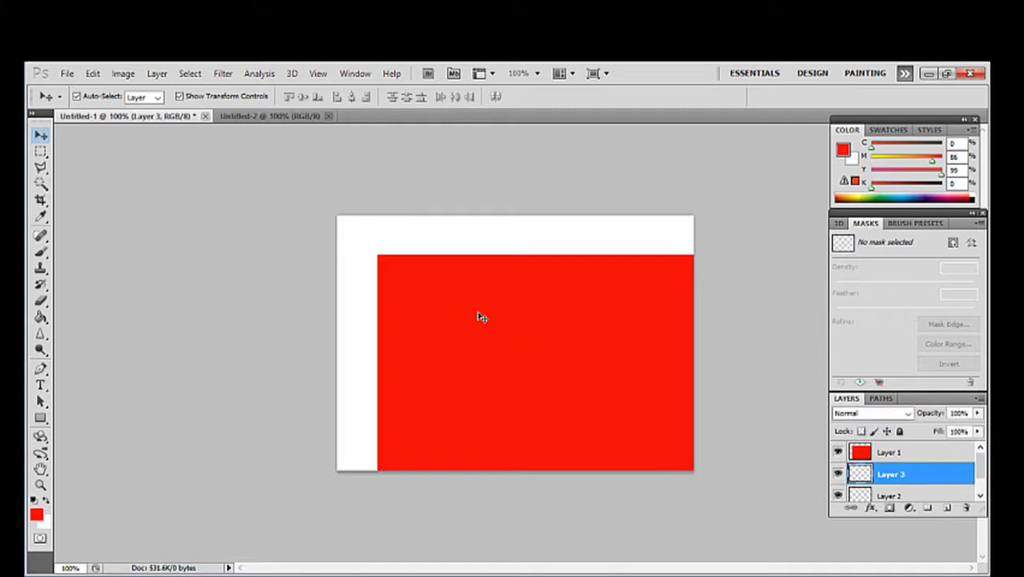
{"action": "left_click_drag", "start_coordinate": [479, 315], "coordinate": [515, 318]}
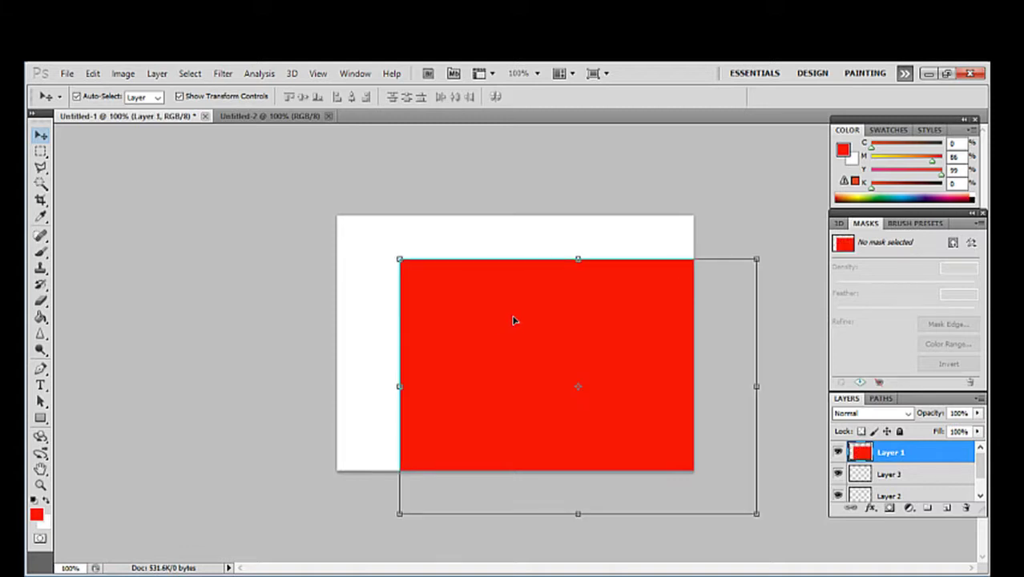
{"action": "double_click", "coordinate": [893, 475]}
{"action": "key", "text": "Return"}
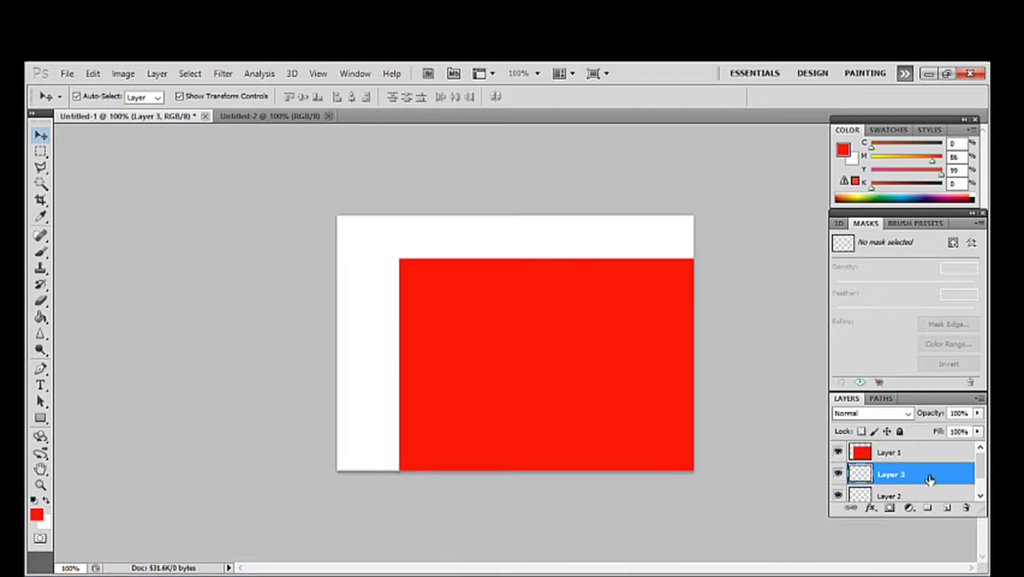
{"action": "left_click_drag", "start_coordinate": [577, 423], "coordinate": [609, 433]}
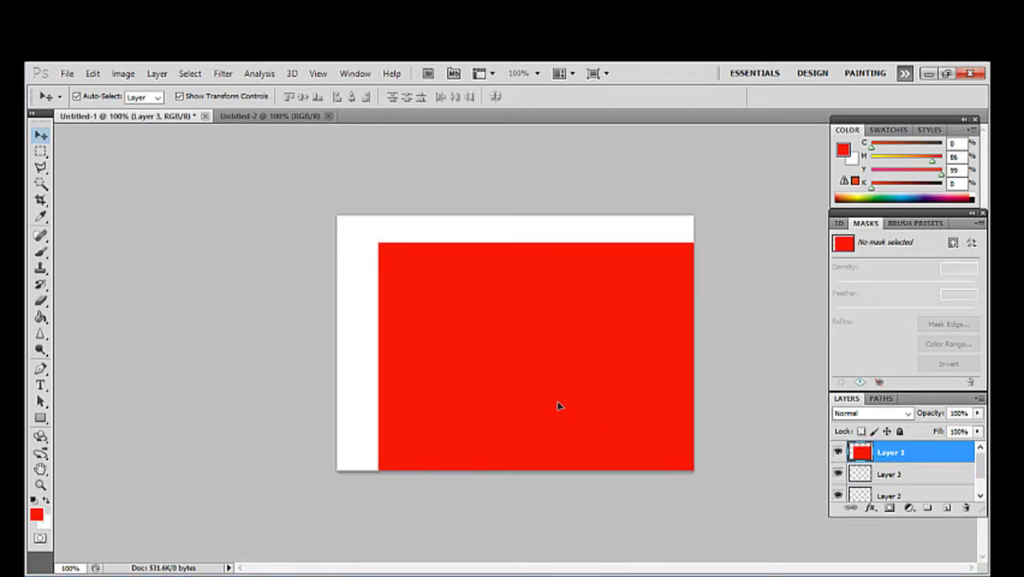
{"action": "left_click", "coordinate": [609, 433]}
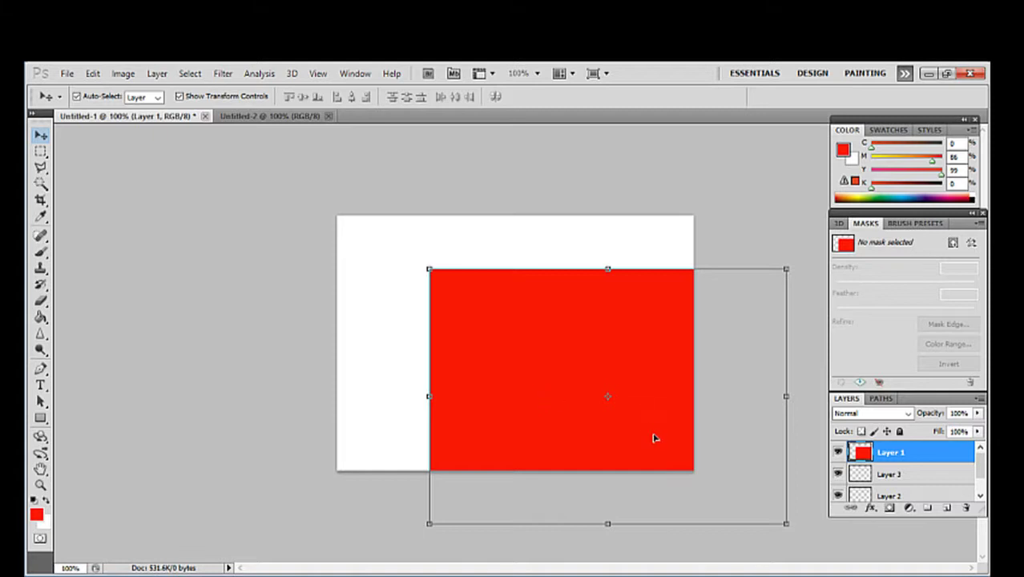
{"action": "left_click", "coordinate": [710, 258]}
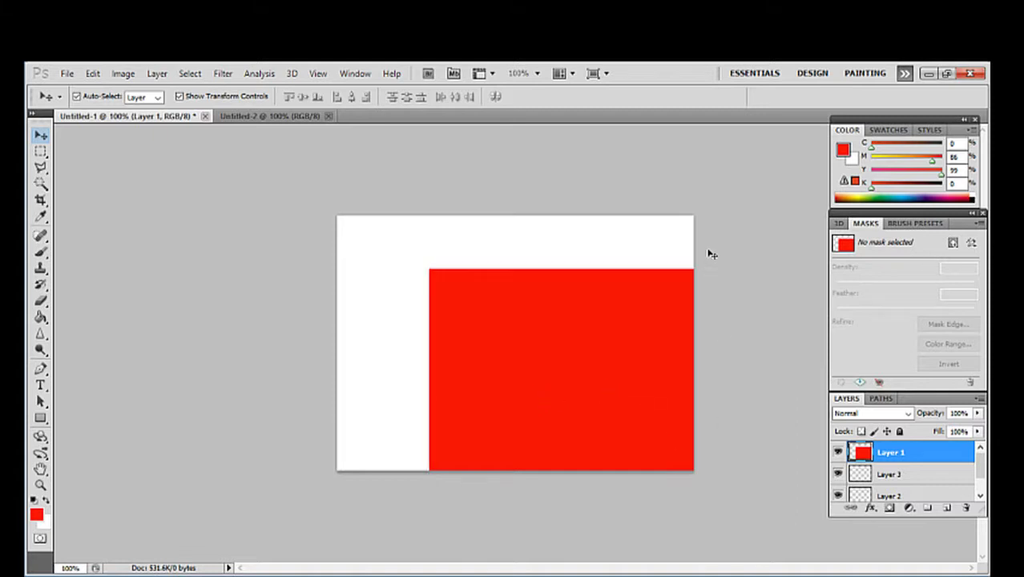
Move the red rectangle into the canvas's lower-right area and make Layer 3 active
{"action": "left_click", "coordinate": [884, 476]}
{"action": "scroll", "coordinate": [890, 480], "scroll_direction": "down", "scroll_amount": 1}
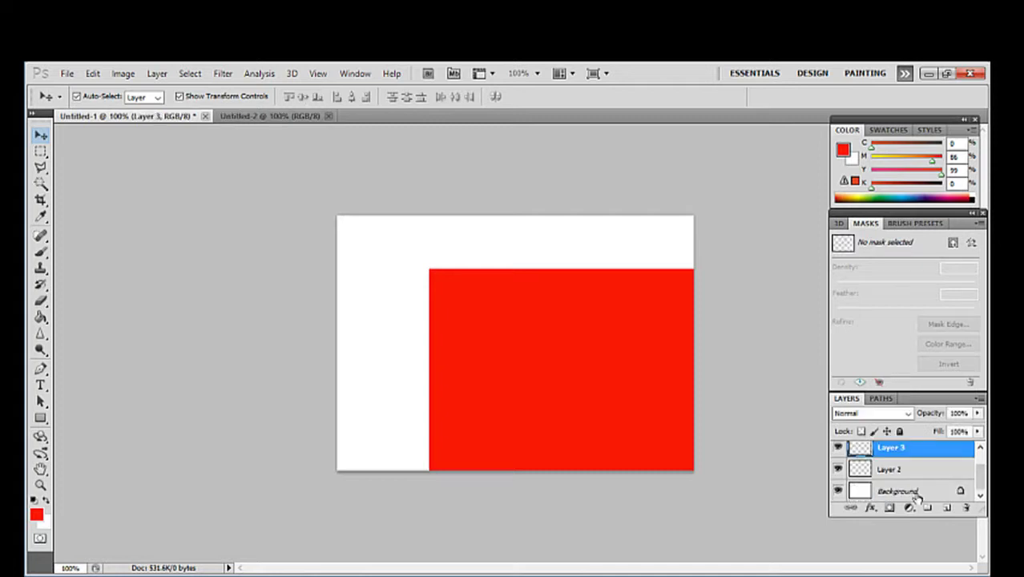
{"action": "left_click", "coordinate": [504, 244]}
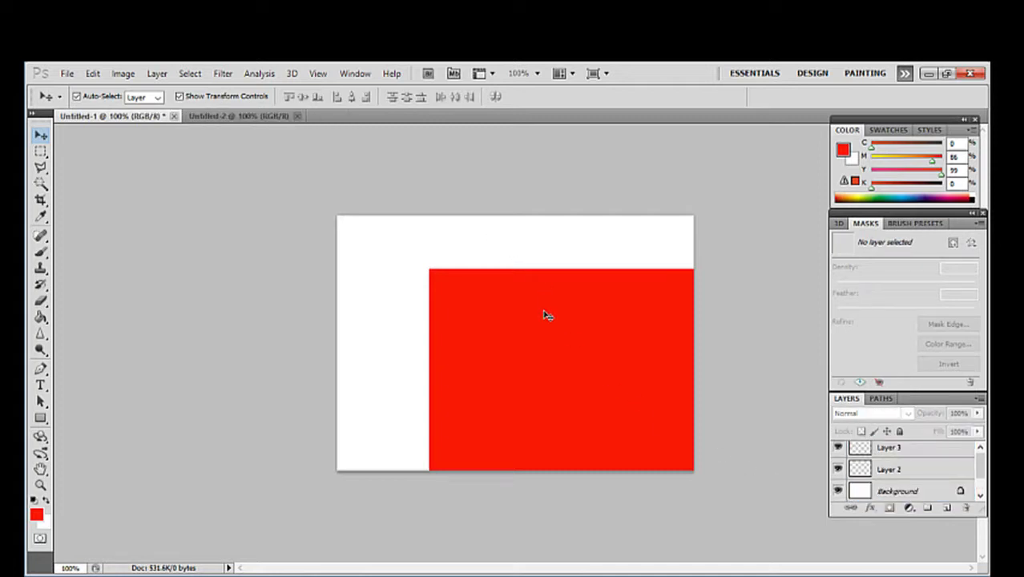
{"action": "mouse_move", "coordinate": [546, 315]}
{"action": "left_mouse_down"}
{"action": "mouse_move", "coordinate": [558, 310]}
{"action": "mouse_move", "coordinate": [537, 299]}
{"action": "mouse_move", "coordinate": [553, 320]}
{"action": "mouse_move", "coordinate": [544, 311]}
{"action": "mouse_move", "coordinate": [539, 339]}
{"action": "mouse_move", "coordinate": [569, 327]}
{"action": "mouse_move", "coordinate": [608, 352]}
{"action": "left_mouse_up"}
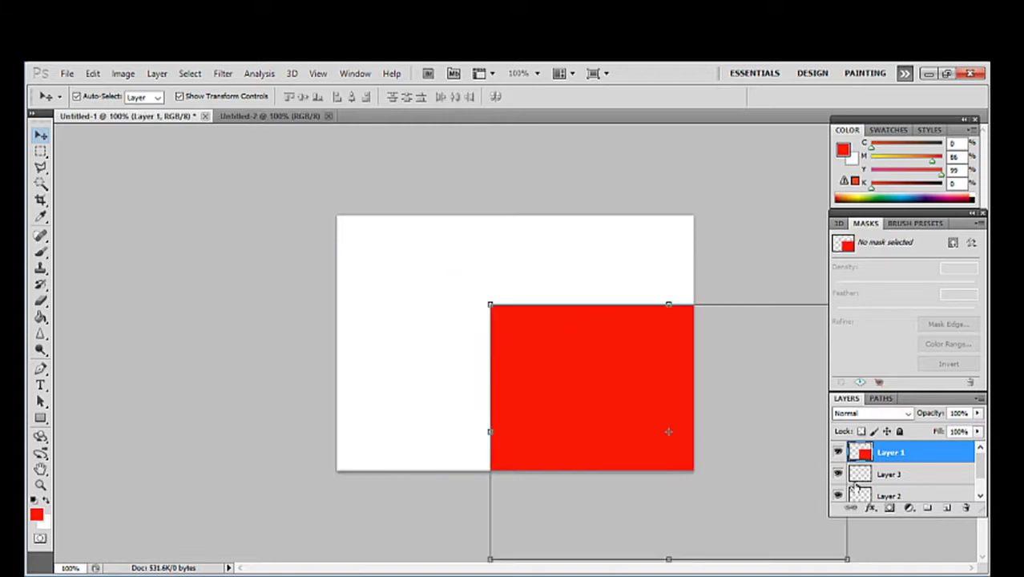
{"action": "left_click", "coordinate": [893, 474]}
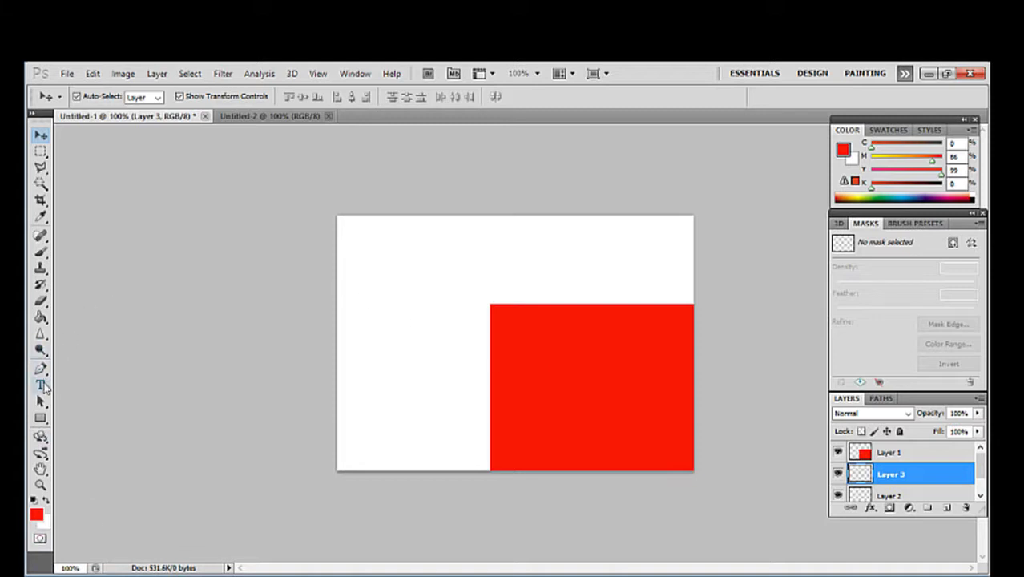
{"action": "left_click", "coordinate": [42, 317]}
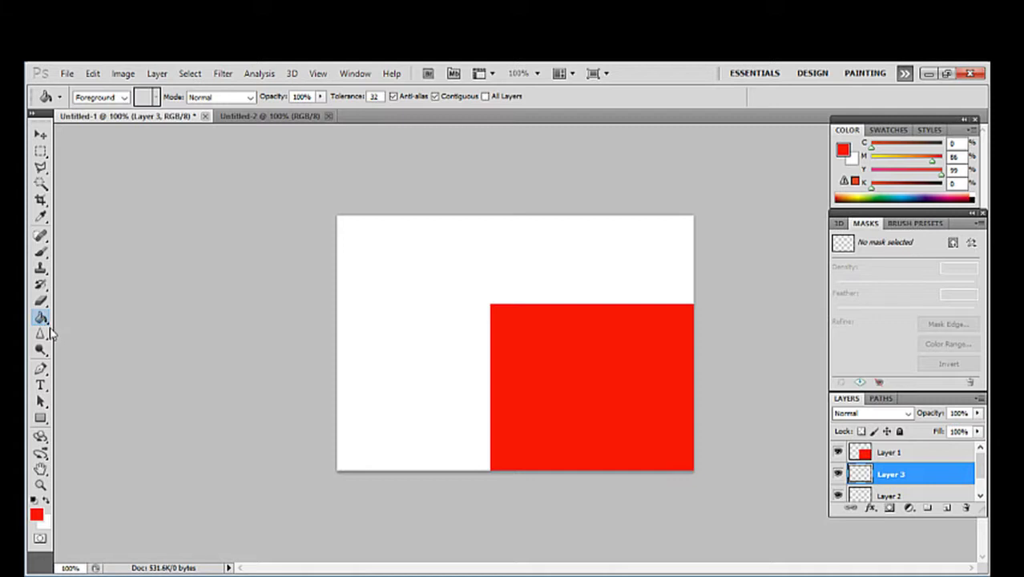
Fill Layer 3 solid blue, replacing an initial red fill
{"action": "left_click", "coordinate": [351, 319]}
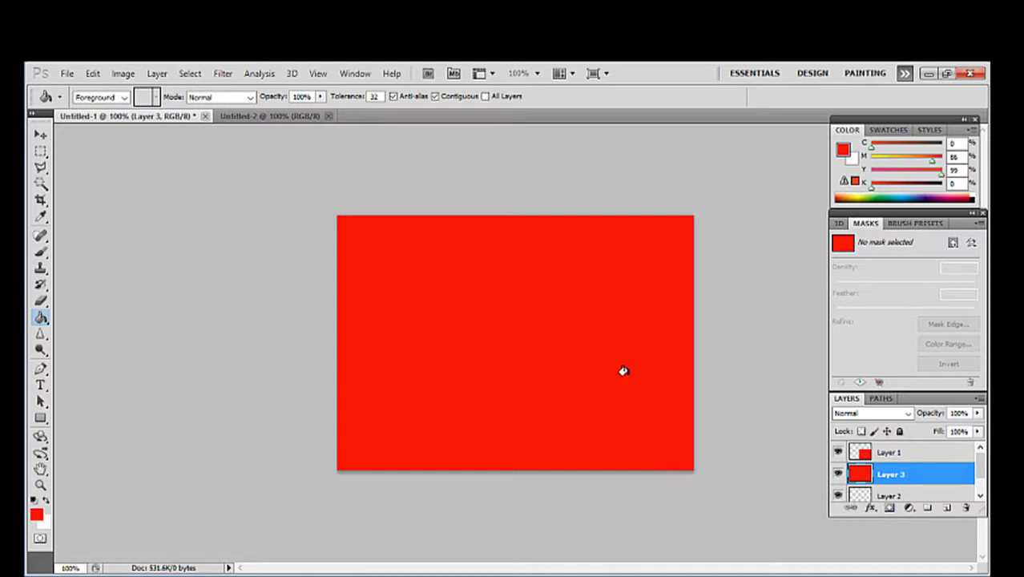
{"action": "left_click", "coordinate": [40, 135]}
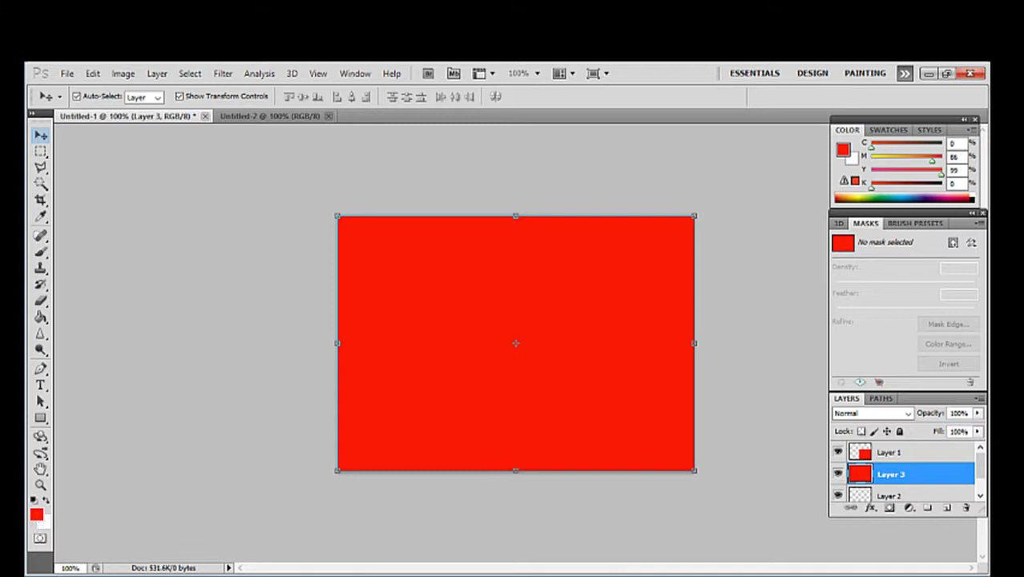
{"action": "left_click", "coordinate": [914, 199]}
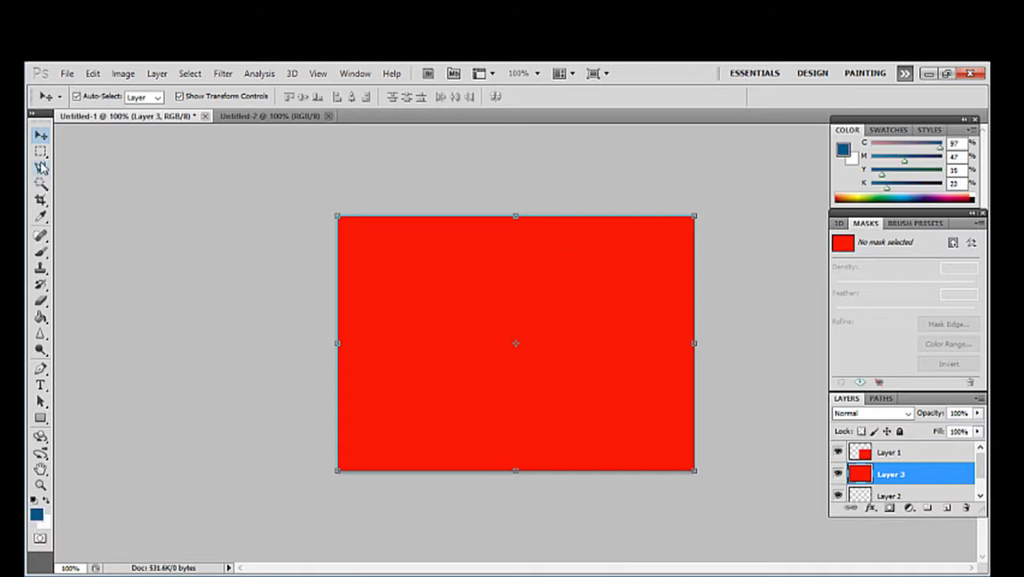
{"action": "left_click", "coordinate": [40, 317]}
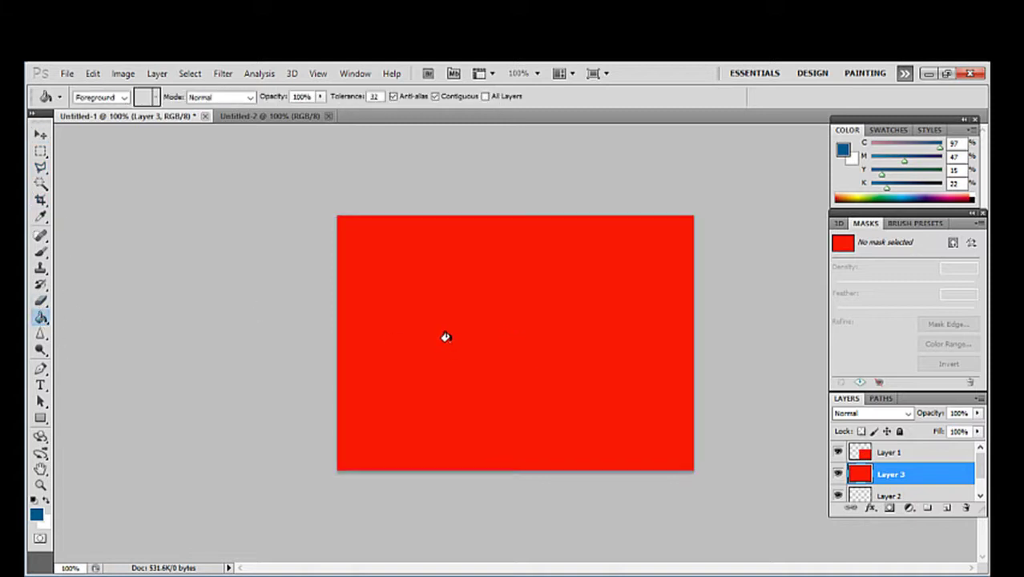
{"action": "left_click", "coordinate": [433, 313]}
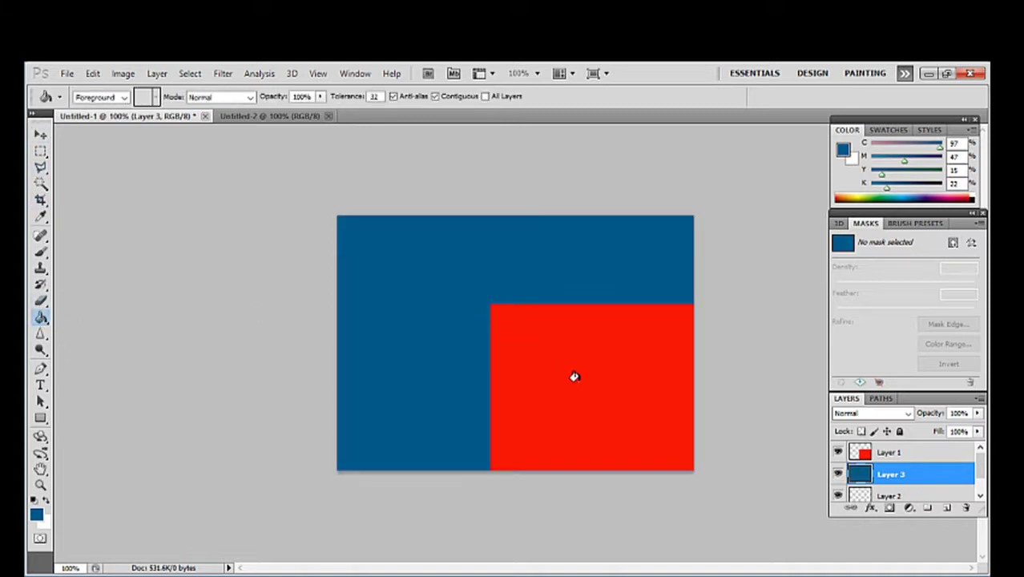
Shift the blue layer right and down, fine-tuning its position with Free Transform
{"action": "left_click", "coordinate": [40, 134]}
{"action": "left_click_drag", "start_coordinate": [380, 242], "coordinate": [435, 269]}
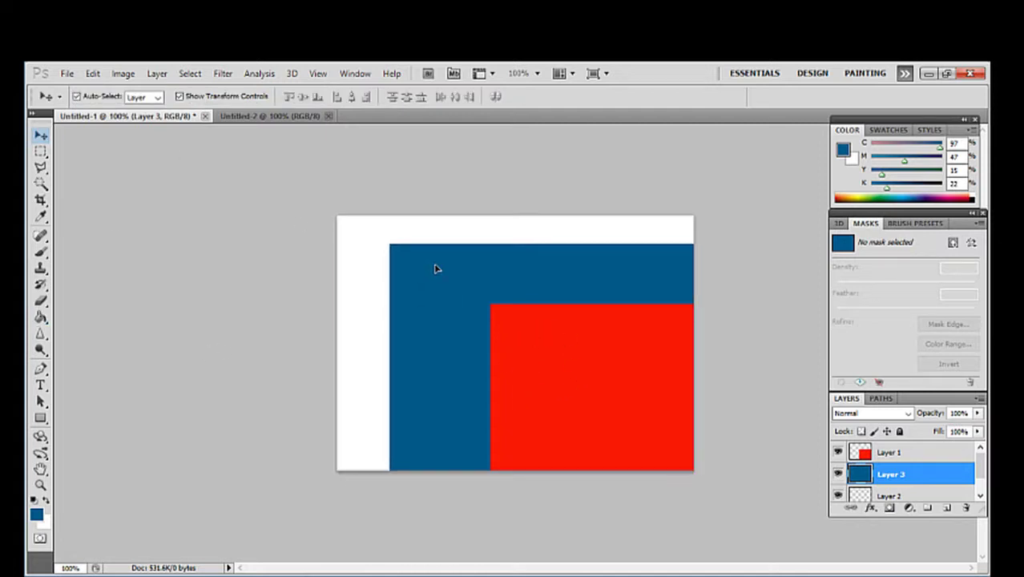
{"action": "key", "text": "ctrl+t"}
{"action": "mouse_move", "coordinate": [557, 369]}
{"action": "left_mouse_down"}
{"action": "mouse_move", "coordinate": [551, 359]}
{"action": "mouse_move", "coordinate": [606, 358]}
{"action": "left_mouse_up"}
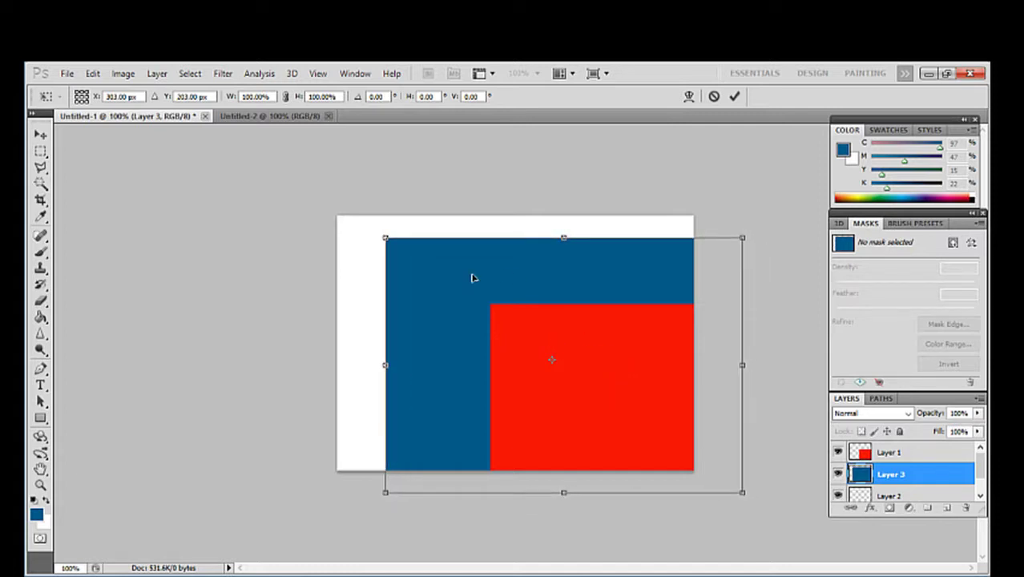
{"action": "left_click_drag", "start_coordinate": [492, 275], "coordinate": [482, 274]}
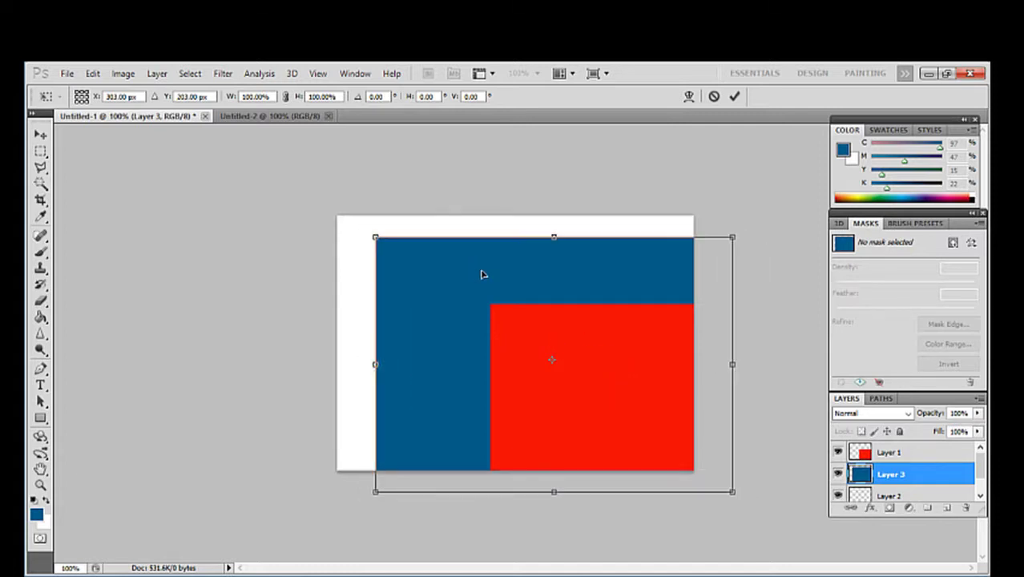
{"action": "left_click_drag", "start_coordinate": [649, 363], "coordinate": [652, 355]}
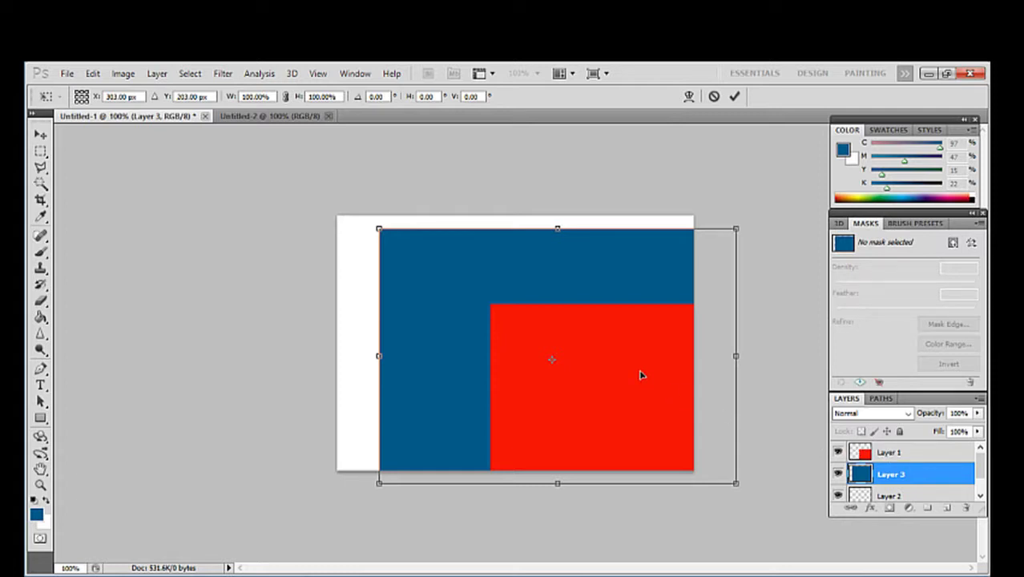
{"action": "left_click_drag", "start_coordinate": [641, 375], "coordinate": [637, 370]}
{"action": "key", "text": "Return"}
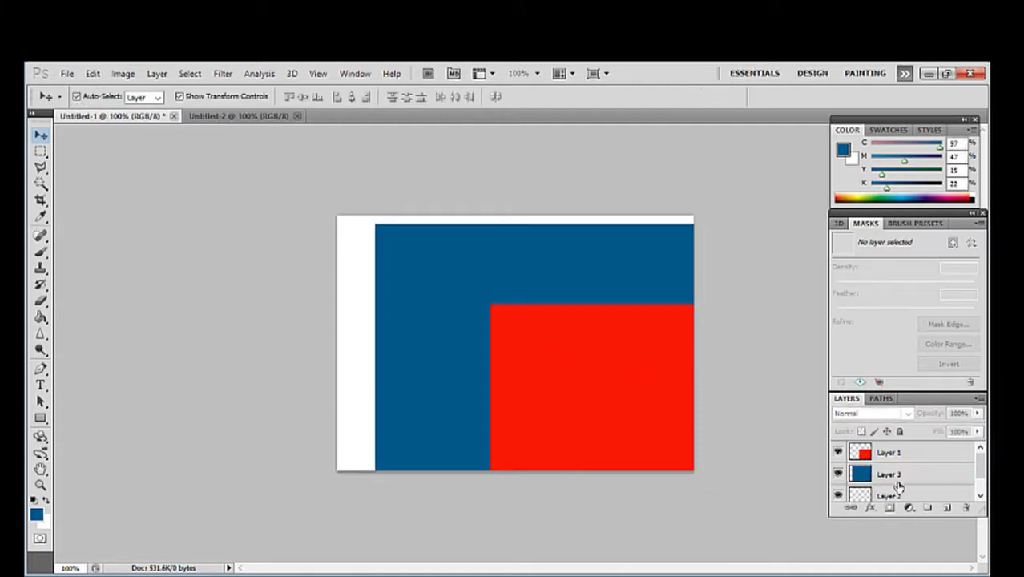
Move the red rectangle up and left, and lower the blue layer slightly
{"action": "left_click", "coordinate": [890, 453]}
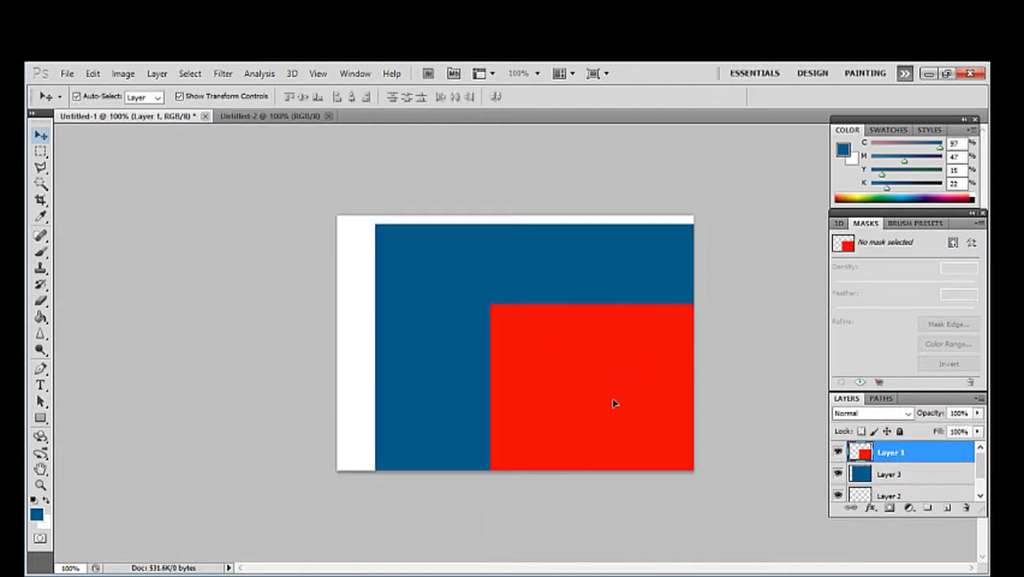
{"action": "mouse_move", "coordinate": [614, 403]}
{"action": "left_mouse_down"}
{"action": "mouse_move", "coordinate": [581, 380]}
{"action": "mouse_move", "coordinate": [586, 391]}
{"action": "mouse_move", "coordinate": [592, 371]}
{"action": "left_mouse_up"}
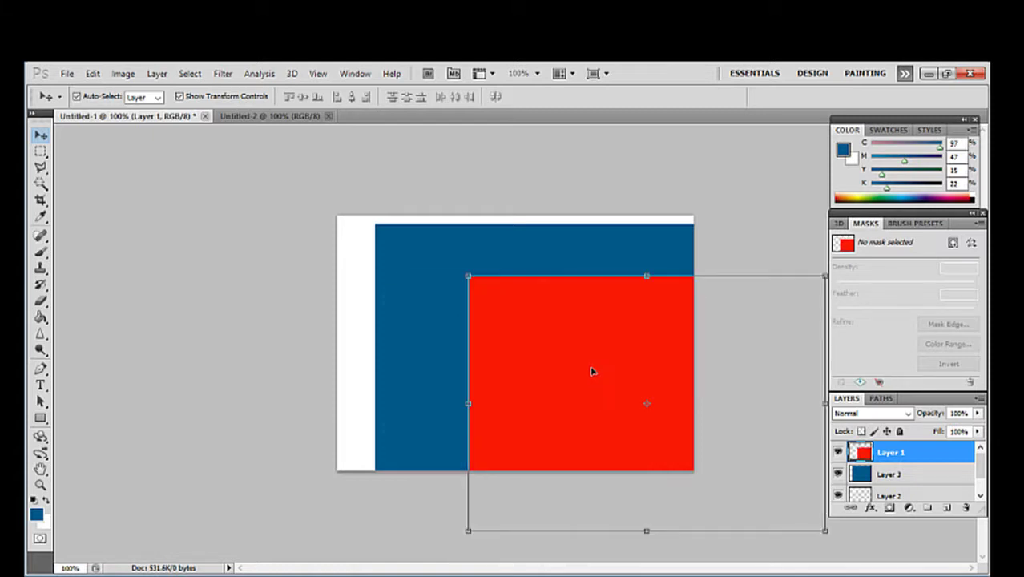
{"action": "left_click", "coordinate": [903, 476]}
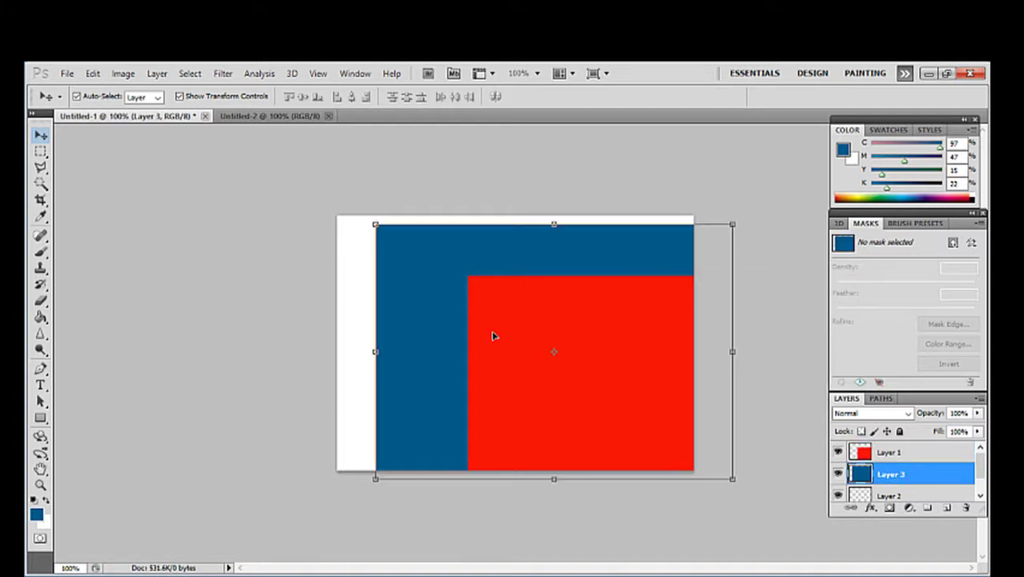
{"action": "left_click_drag", "start_coordinate": [433, 266], "coordinate": [432, 272]}
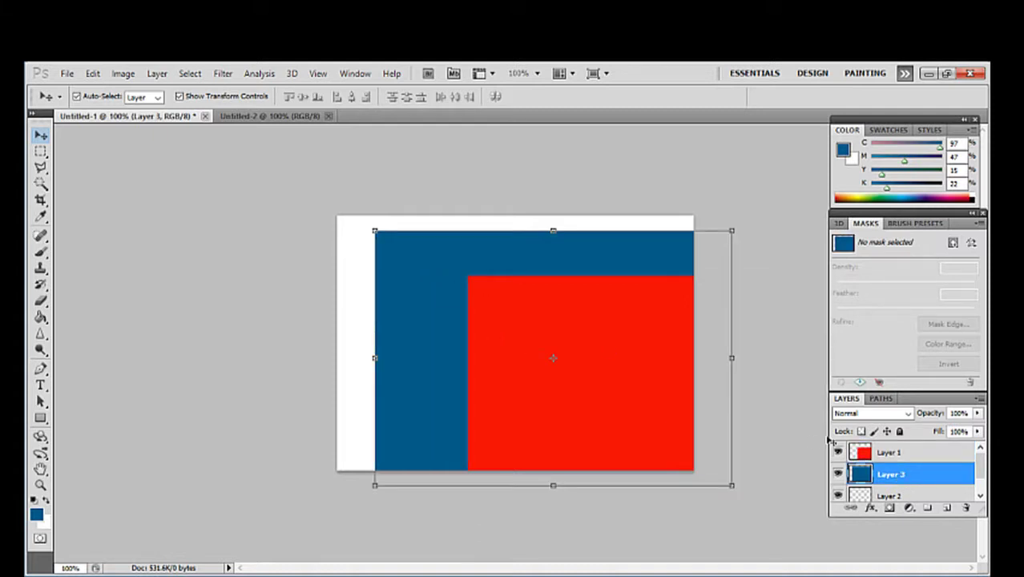
Open and dismiss Layer 2's Blending Options, leaving Layer 2 active
{"action": "left_click_drag", "start_coordinate": [983, 471], "coordinate": [983, 481]}
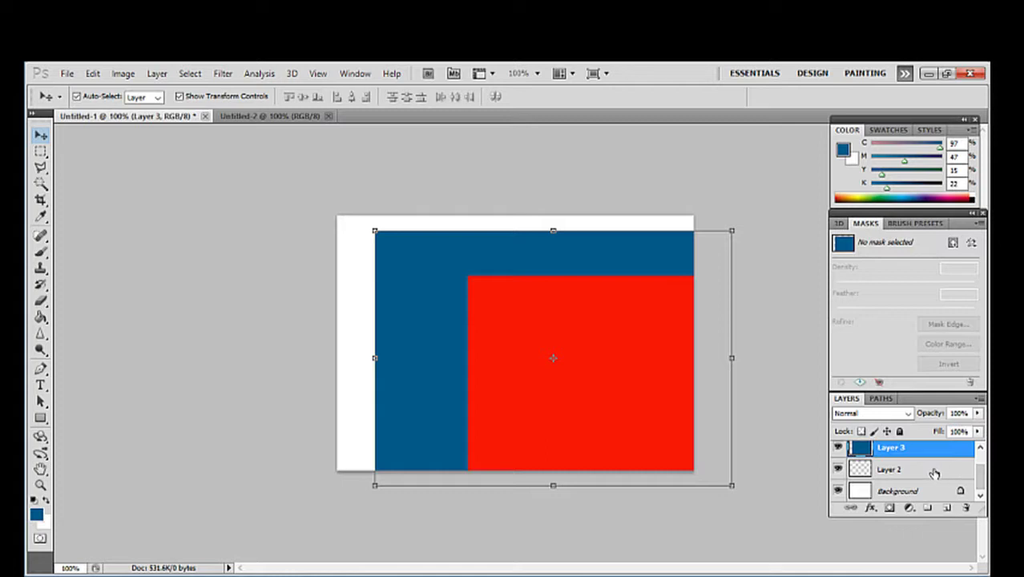
{"action": "left_click", "coordinate": [934, 473]}
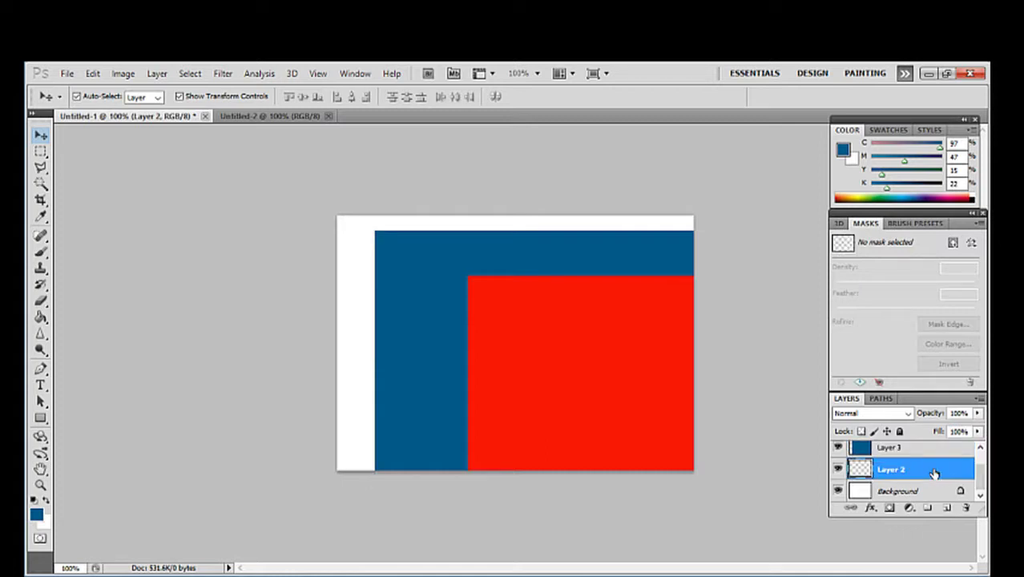
{"action": "double_click", "coordinate": [934, 474]}
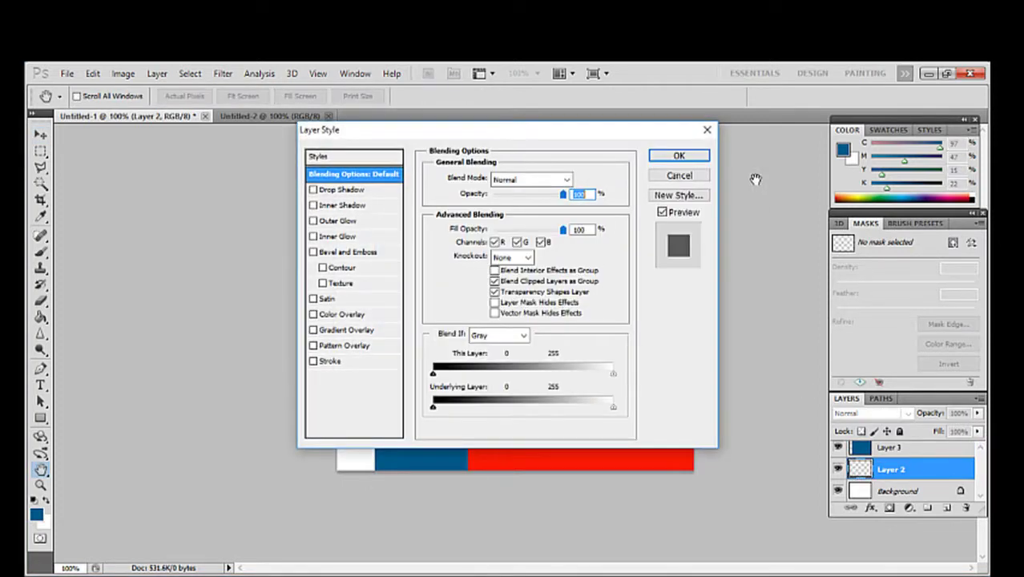
{"action": "left_click", "coordinate": [707, 130]}
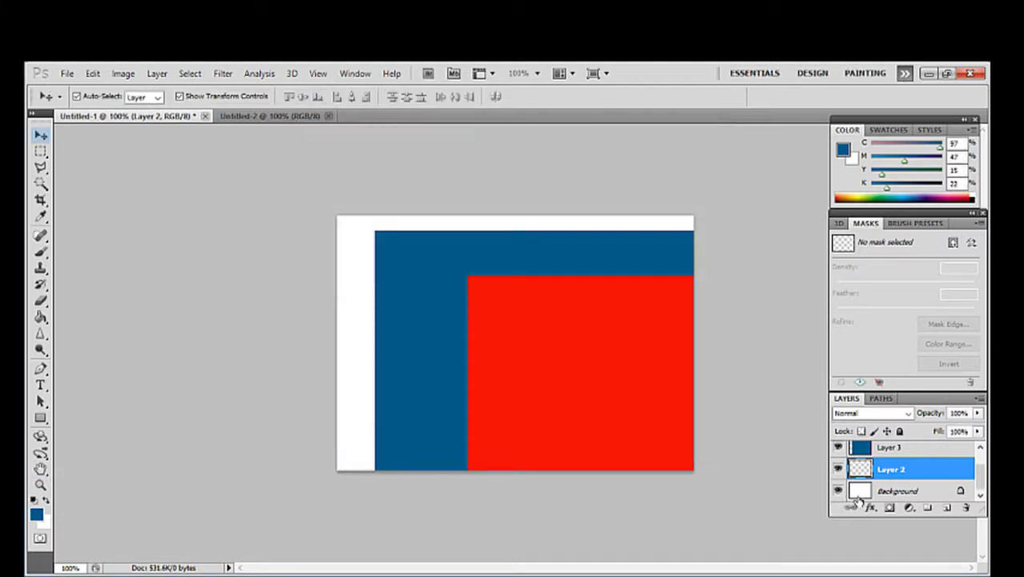
{"action": "left_click", "coordinate": [896, 493]}
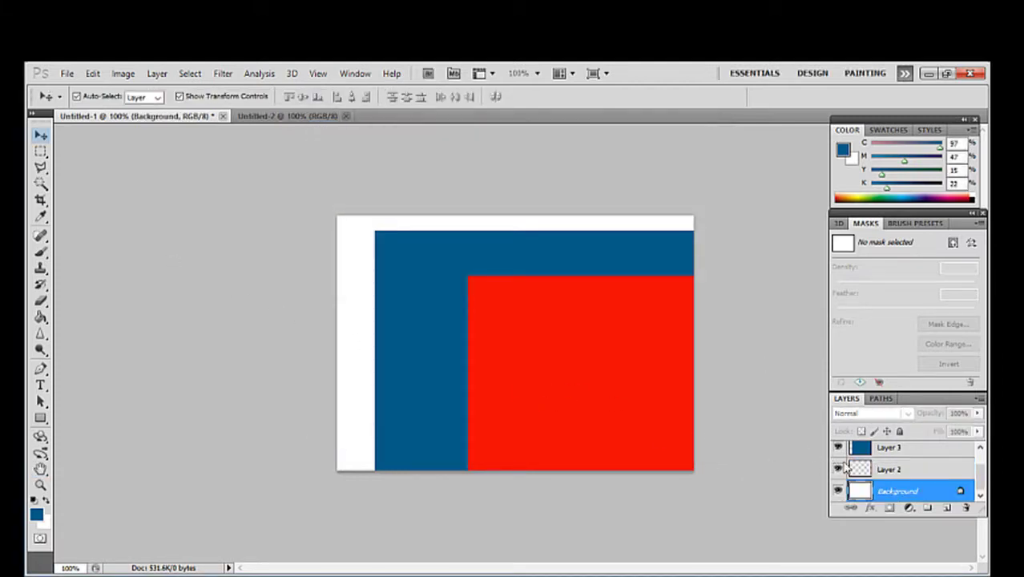
{"action": "left_click", "coordinate": [881, 469]}
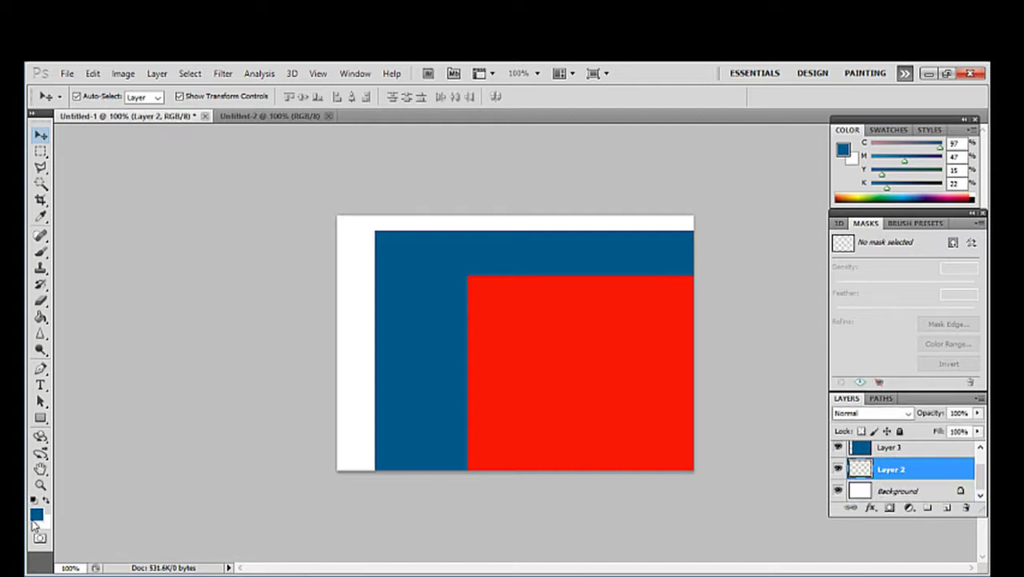
Fill Layer 2 with dark purple and shift it right and down, leaving thin white borders
{"action": "left_click", "coordinate": [932, 204]}
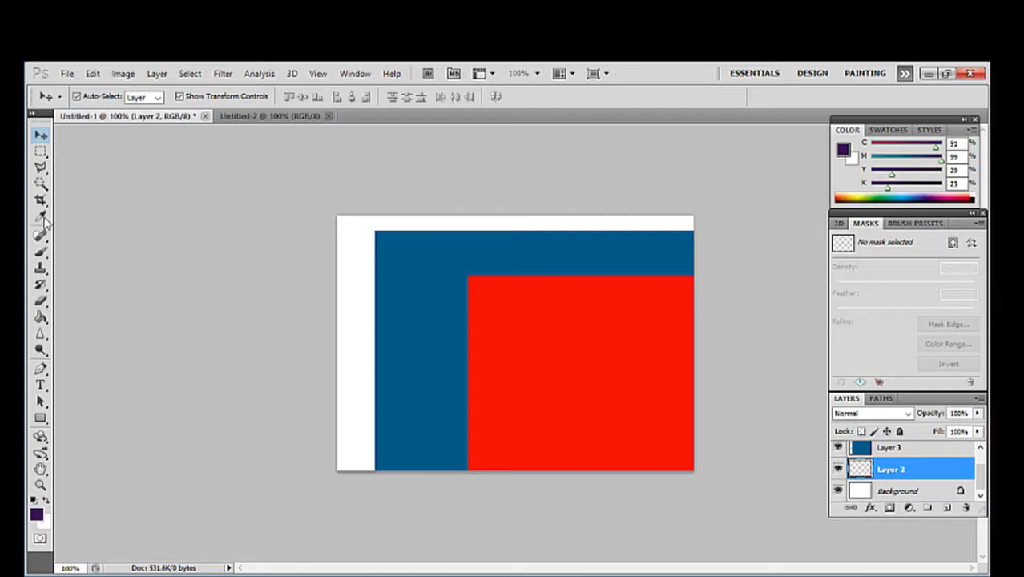
{"action": "left_click", "coordinate": [41, 318]}
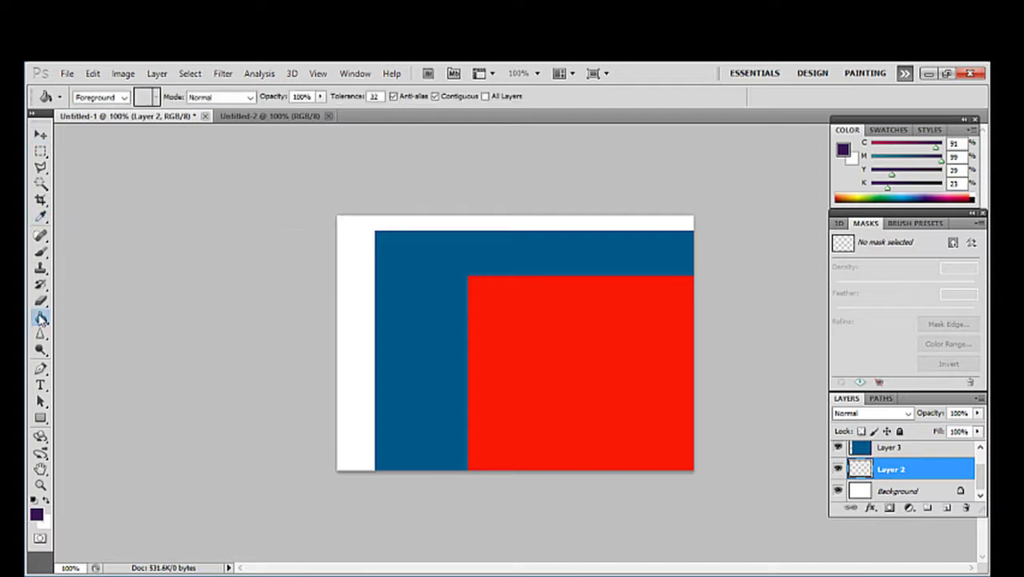
{"action": "left_click", "coordinate": [344, 319]}
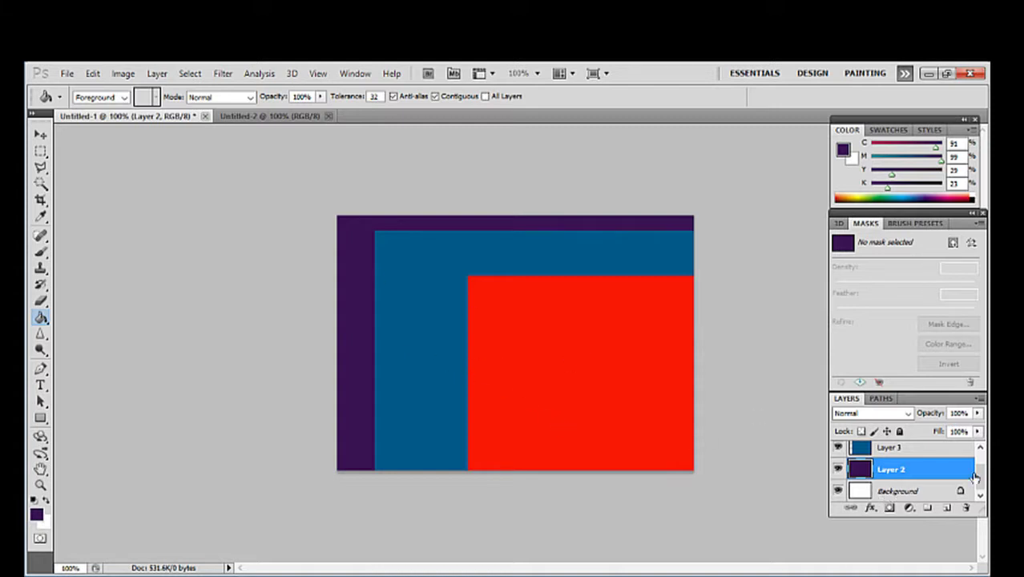
{"action": "left_click", "coordinate": [40, 137]}
{"action": "left_click_drag", "start_coordinate": [357, 241], "coordinate": [367, 256]}
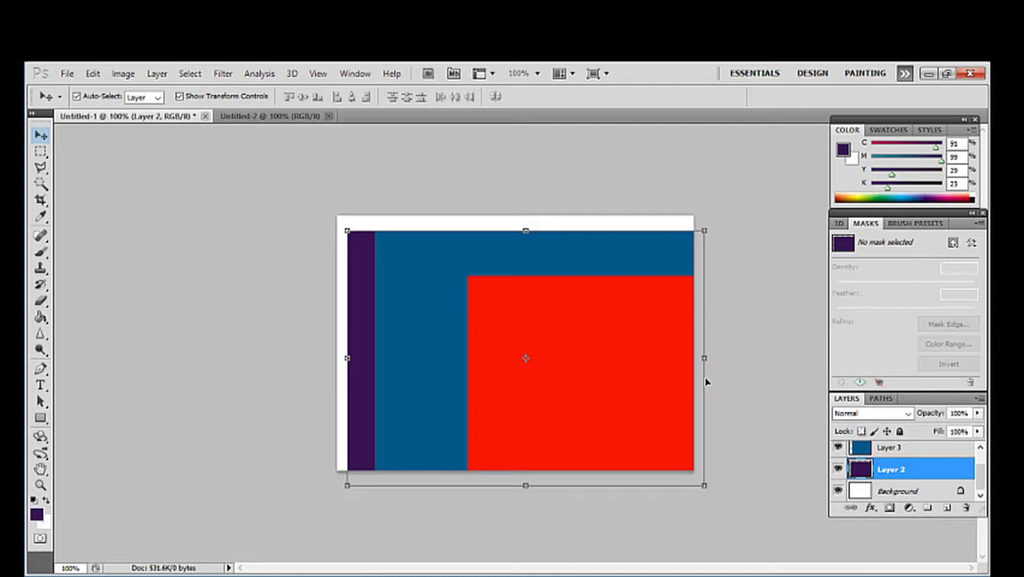
Shift the blue layer down to expose purple above and postpone the antivirus prompt
{"action": "left_click", "coordinate": [915, 454]}
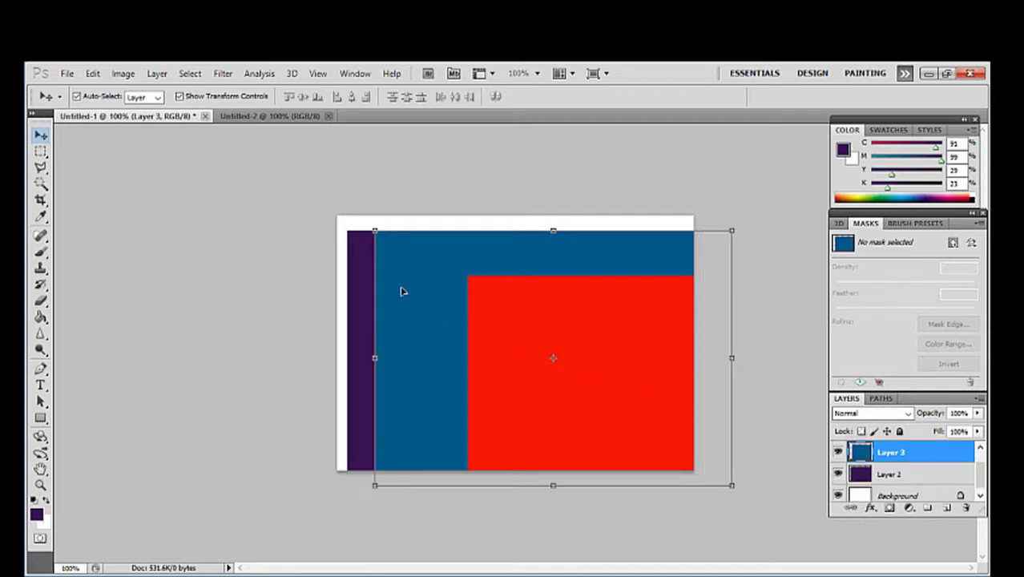
{"action": "left_click_drag", "start_coordinate": [403, 291], "coordinate": [407, 319]}
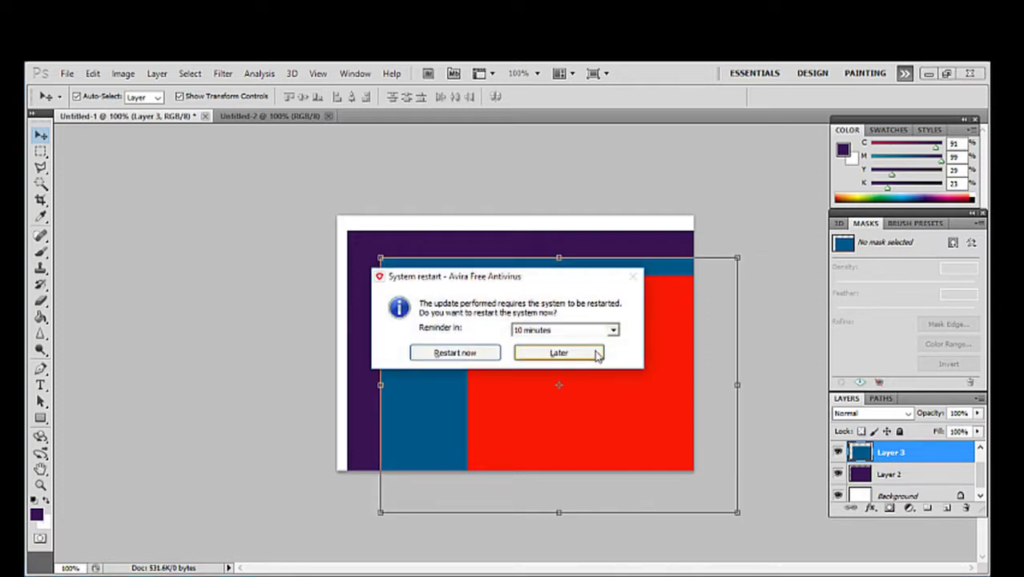
{"action": "left_click", "coordinate": [597, 355]}
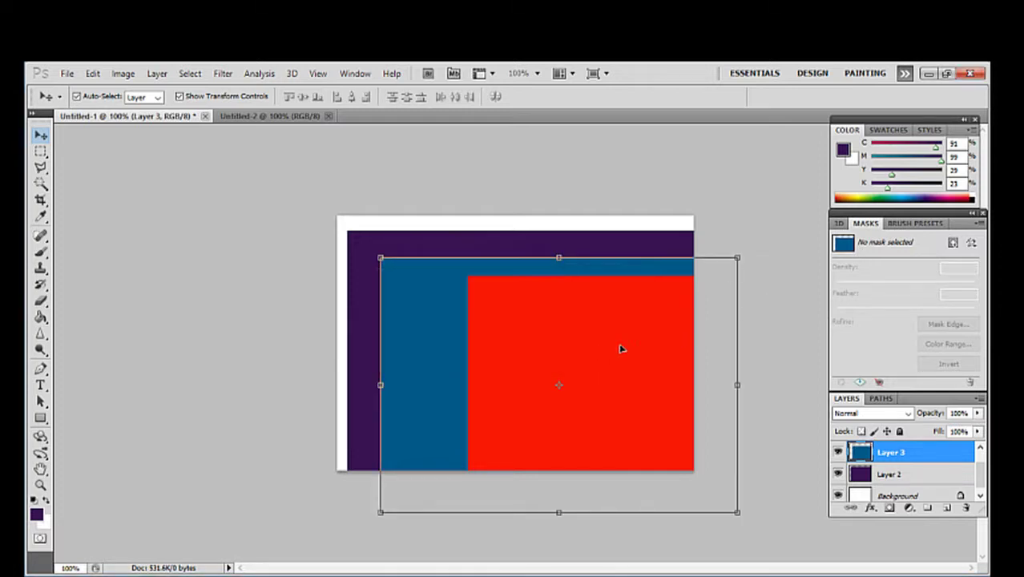
Close Untitled-1 without saving its changes
{"action": "left_click", "coordinate": [776, 353]}
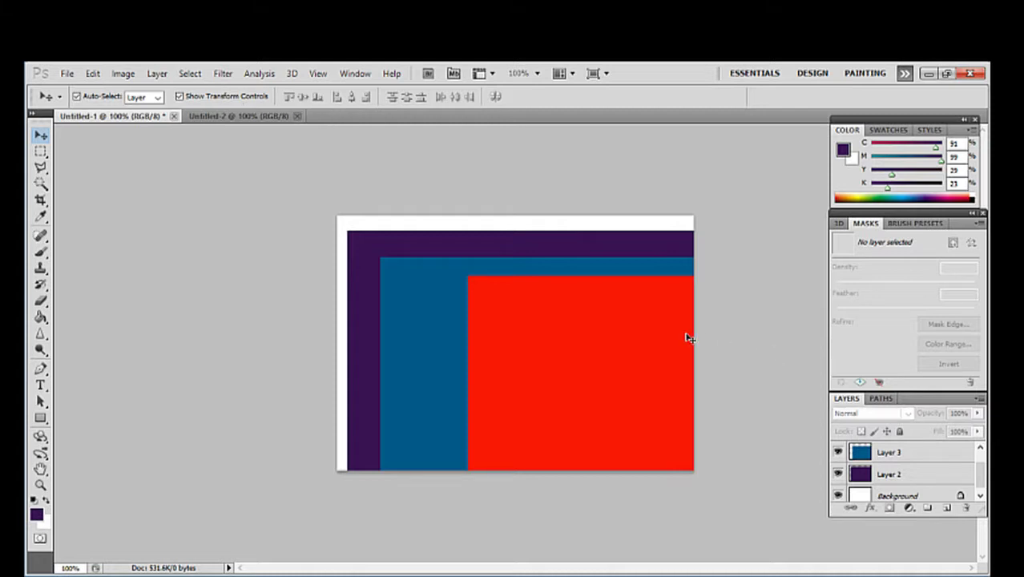
{"action": "left_click", "coordinate": [174, 116]}
{"action": "left_click", "coordinate": [510, 272]}
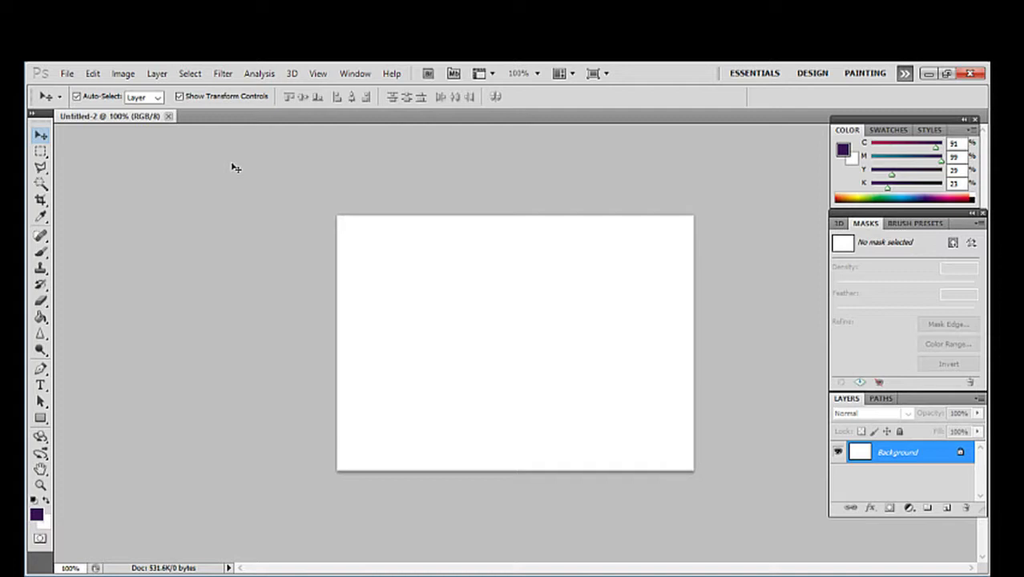
Draw a rectangular selection at the upper left and fill it with dark purple
{"action": "key", "text": "m"}
{"action": "left_click_drag", "start_coordinate": [355, 236], "coordinate": [484, 323]}
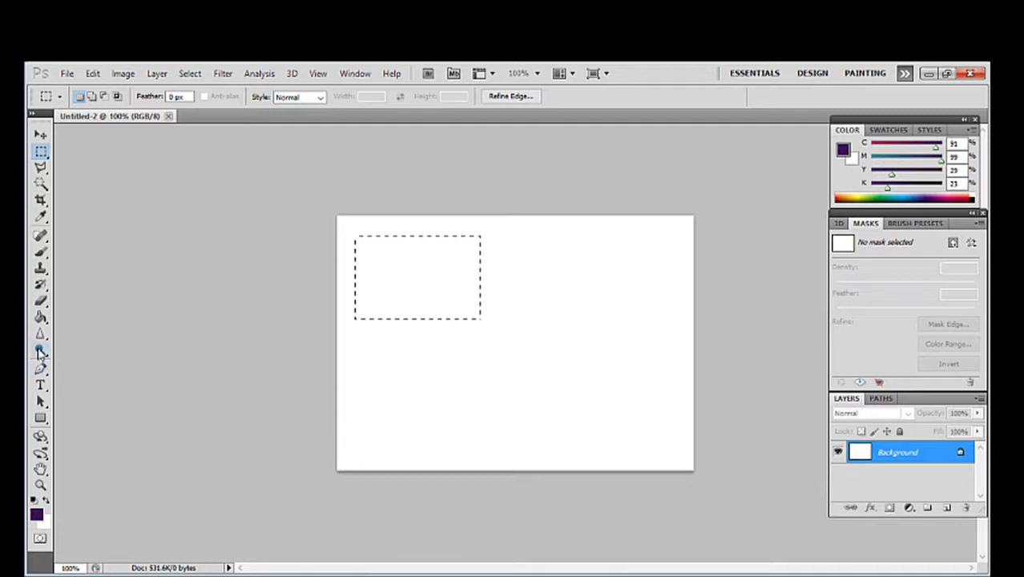
{"action": "left_click", "coordinate": [40, 317]}
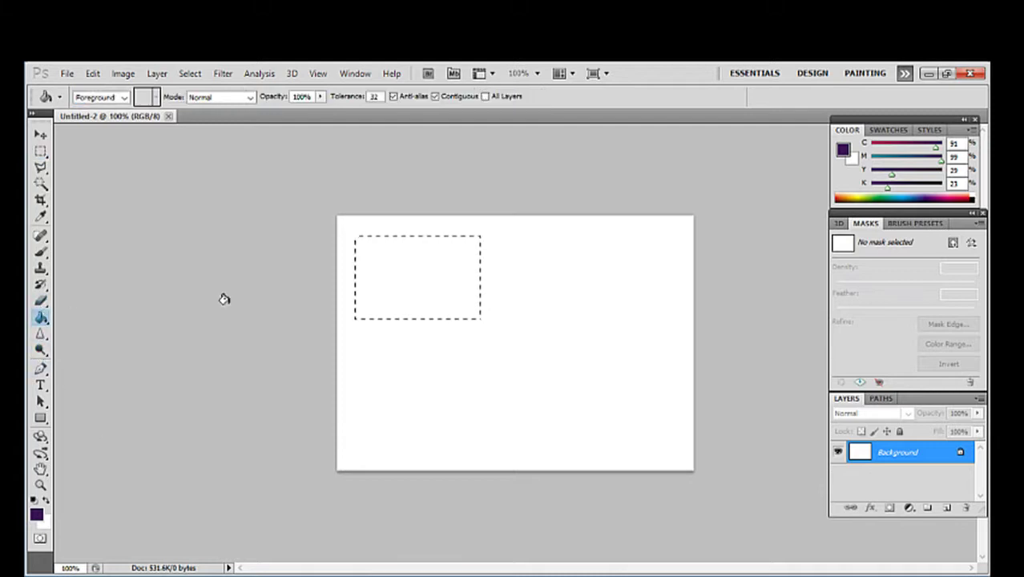
{"action": "left_click", "coordinate": [395, 287]}
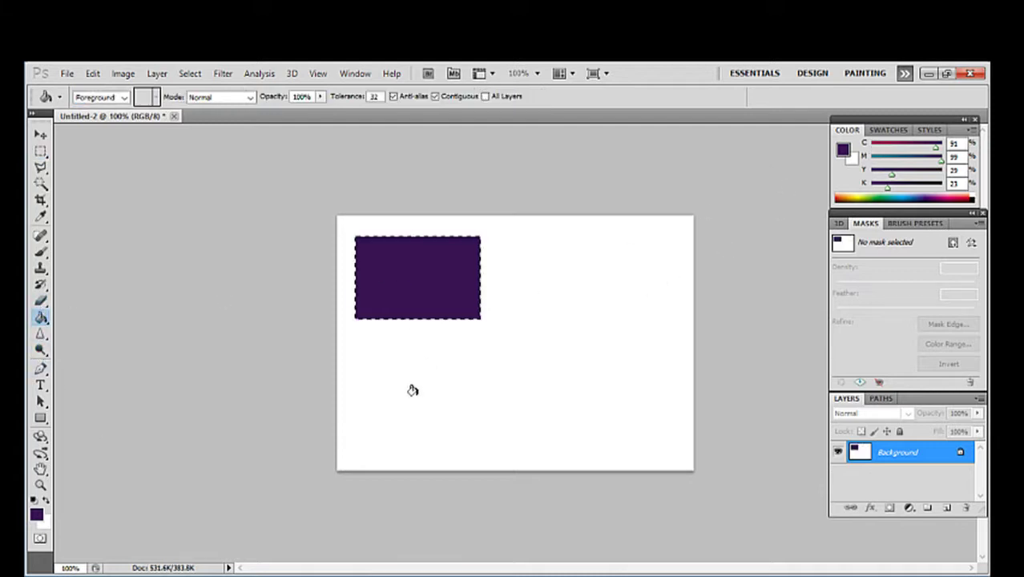
Select a rectangle at the lower right and fill it with dark teal
{"action": "left_click", "coordinate": [41, 152]}
{"action": "left_click_drag", "start_coordinate": [540, 335], "coordinate": [664, 428]}
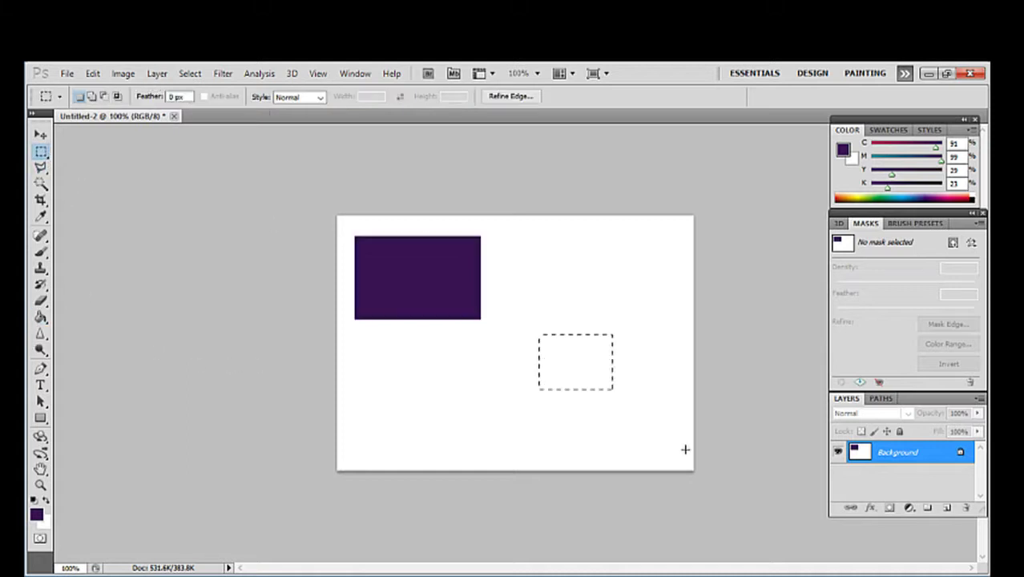
{"action": "left_click", "coordinate": [662, 426]}
{"action": "left_click_drag", "start_coordinate": [539, 334], "coordinate": [660, 421]}
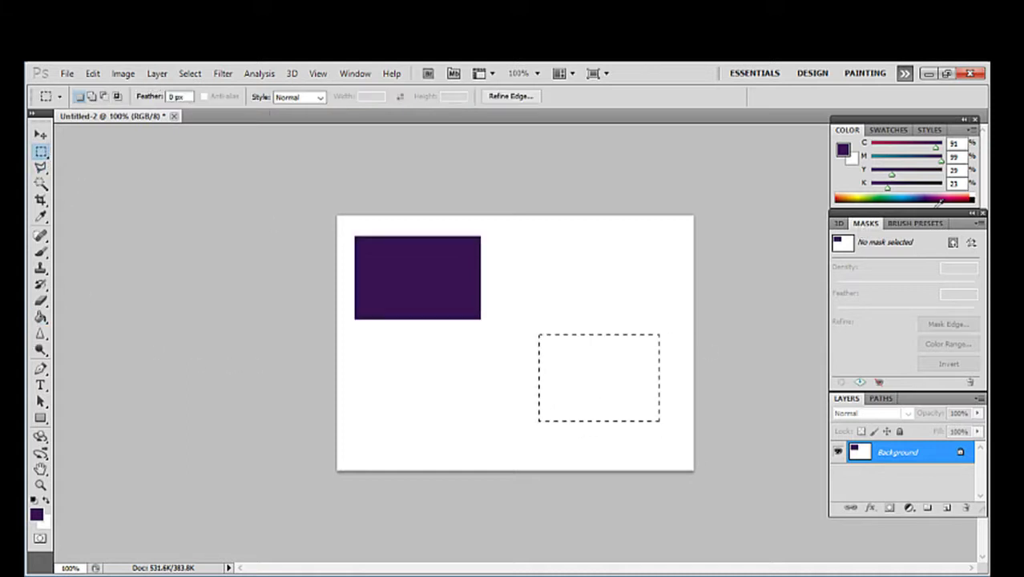
{"action": "left_click", "coordinate": [894, 202]}
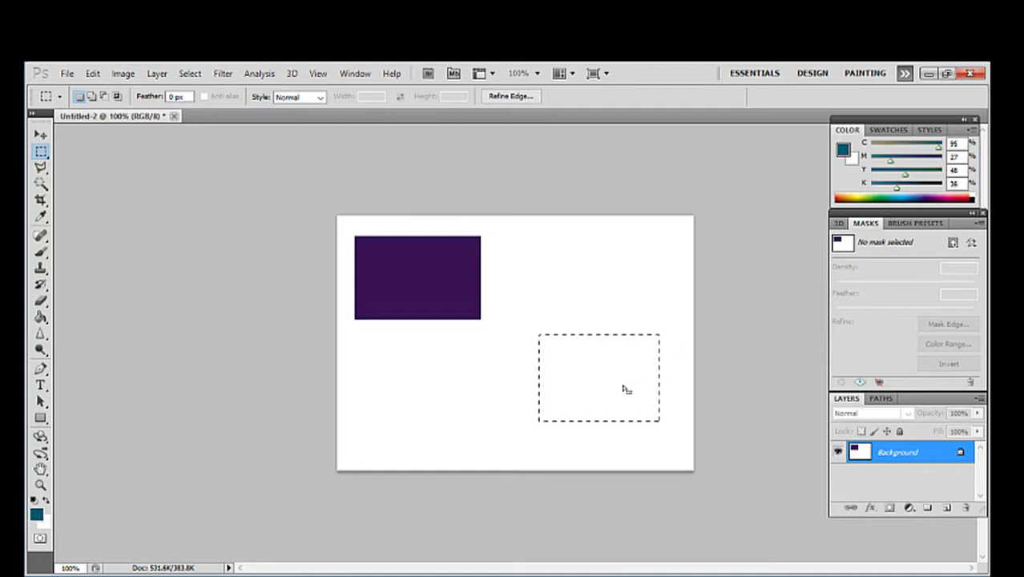
{"action": "left_click", "coordinate": [42, 316]}
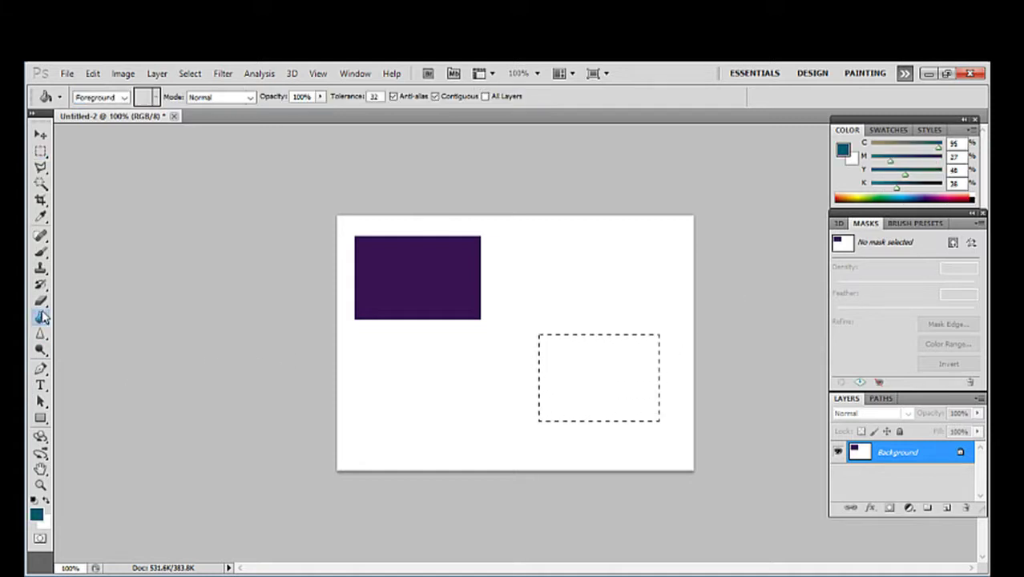
{"action": "left_click", "coordinate": [581, 368]}
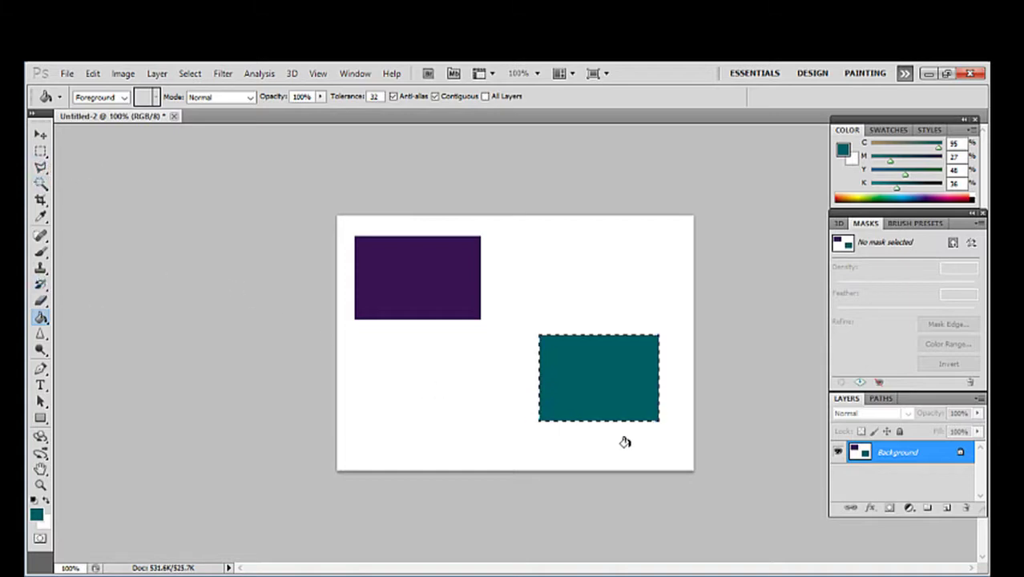
{"action": "left_click", "coordinate": [40, 135]}
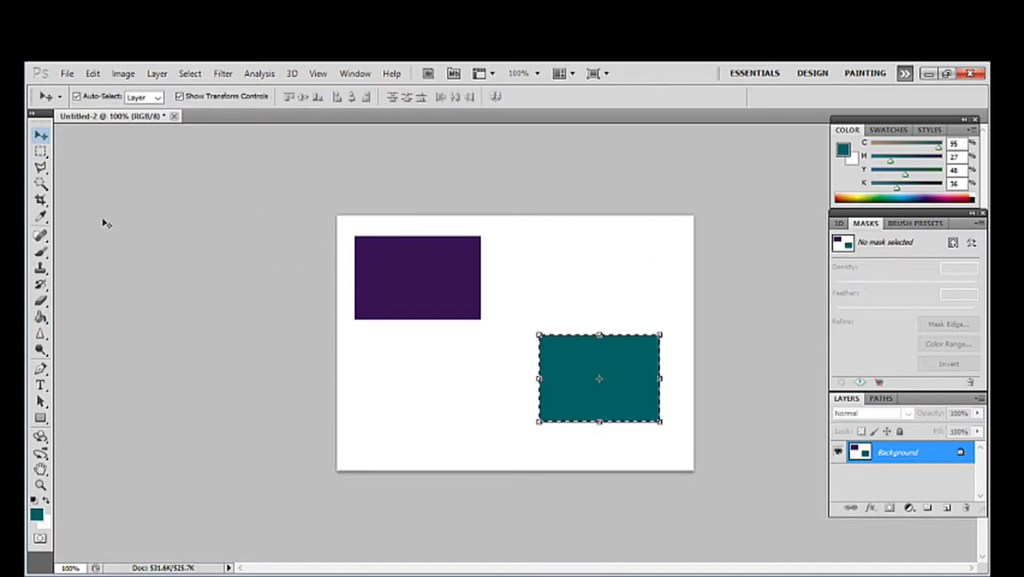
{"action": "left_click", "coordinate": [40, 154]}
{"action": "left_click", "coordinate": [391, 367]}
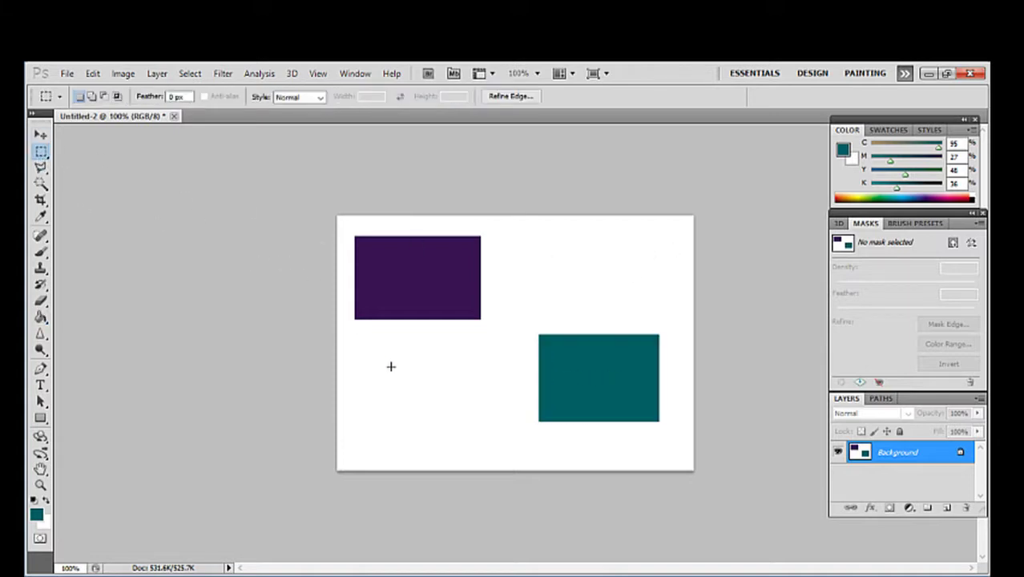
{"action": "left_click", "coordinate": [42, 136]}
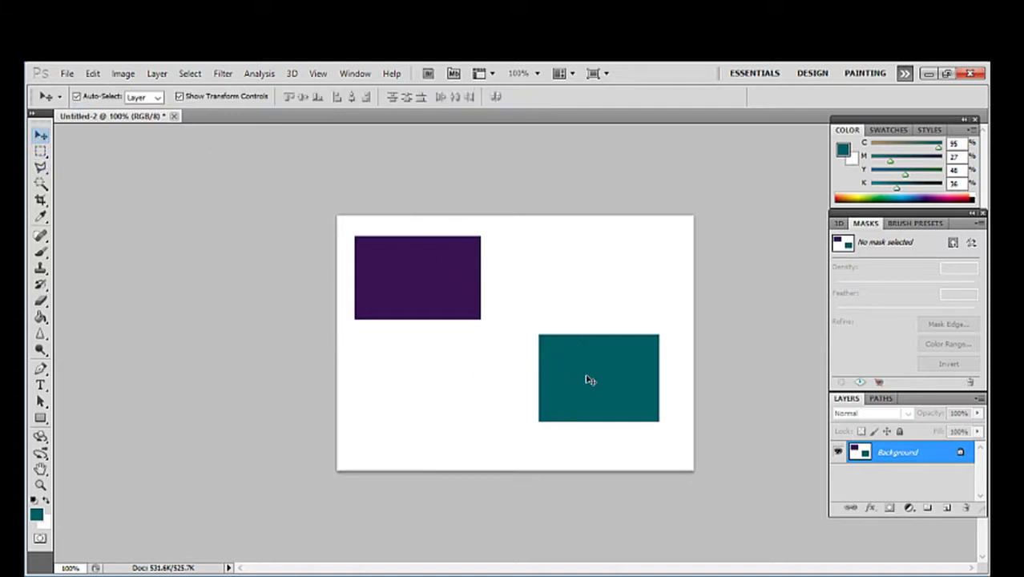
{"action": "left_click_drag", "start_coordinate": [612, 366], "coordinate": [552, 338]}
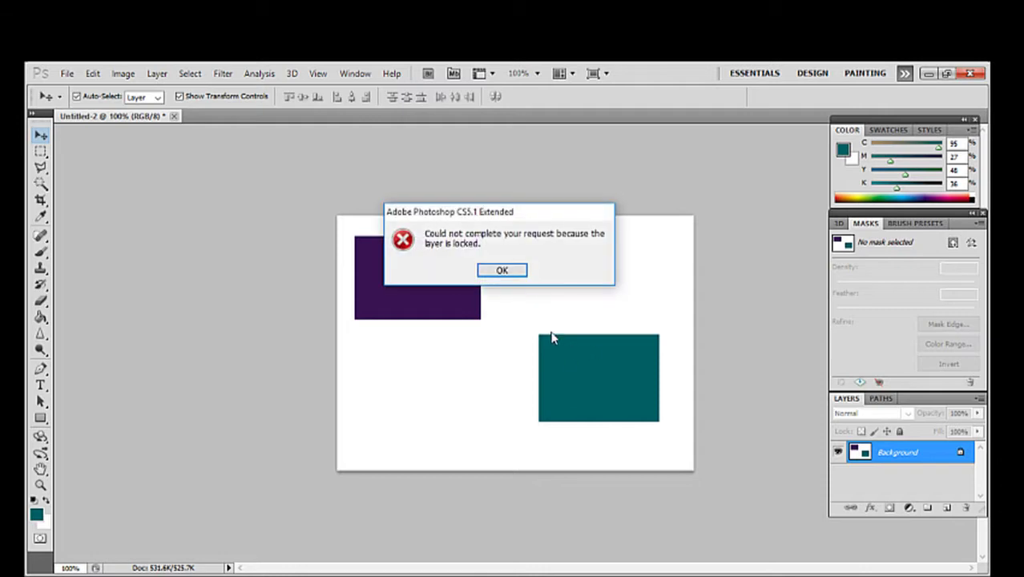
{"action": "left_click", "coordinate": [506, 271]}
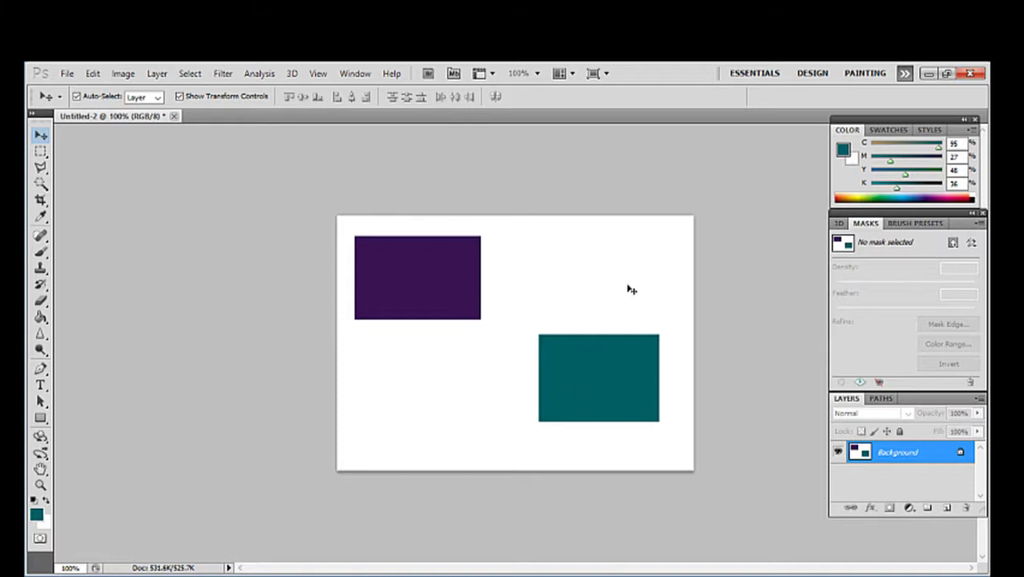
{"action": "left_click", "coordinate": [525, 336]}
{"action": "left_click", "coordinate": [510, 270]}
{"action": "left_click", "coordinate": [405, 277]}
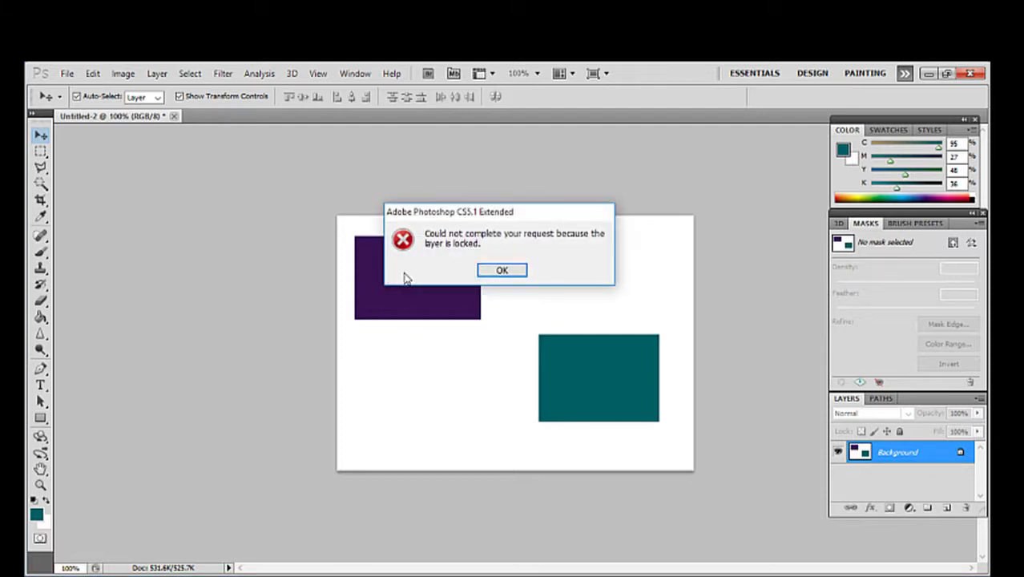
{"action": "left_click", "coordinate": [514, 271]}
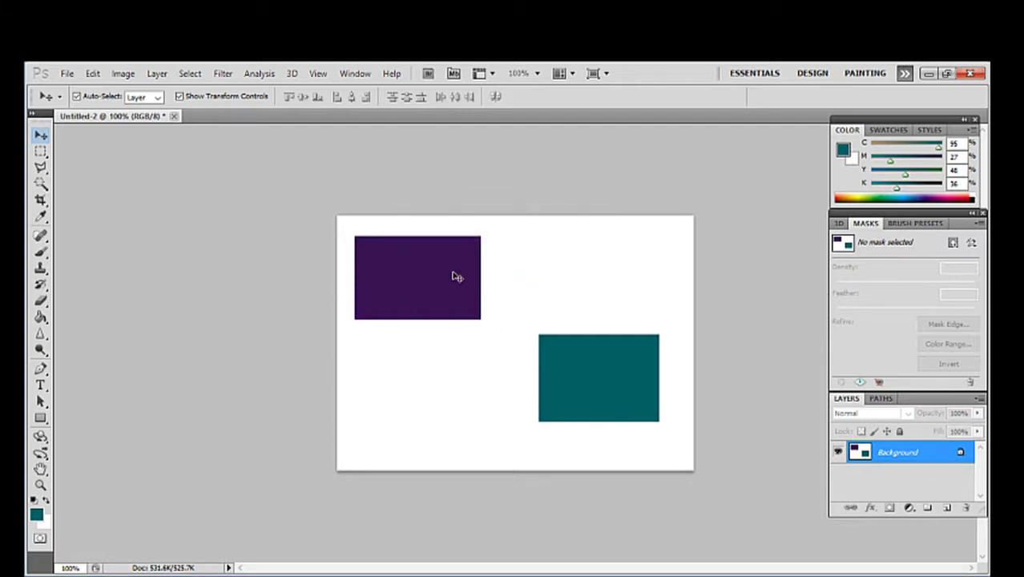
{"action": "left_click", "coordinate": [40, 152]}
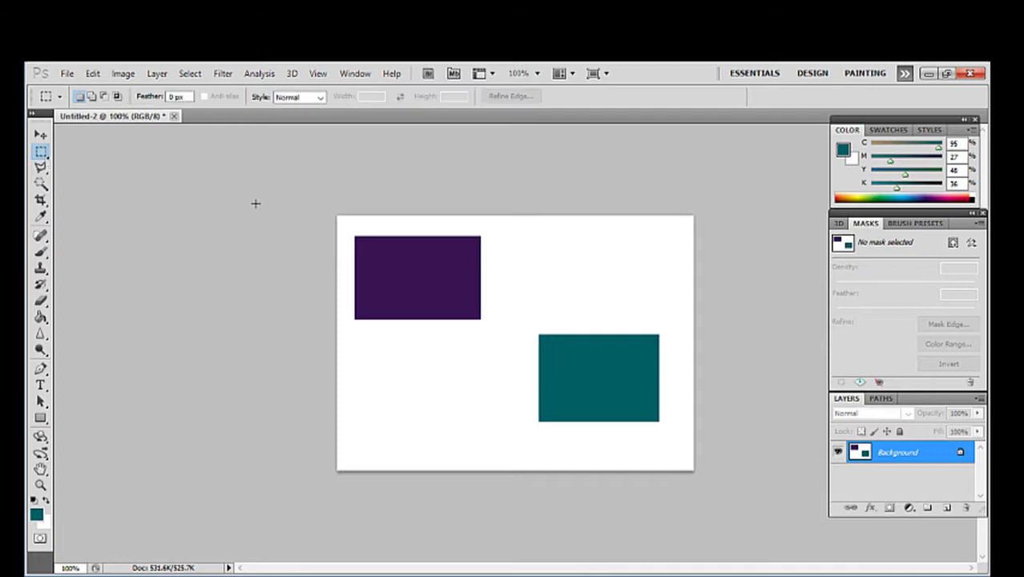
{"action": "left_click_drag", "start_coordinate": [346, 217], "coordinate": [675, 437]}
{"action": "mouse_move", "coordinate": [613, 388]}
{"action": "left_mouse_down"}
{"action": "mouse_move", "coordinate": [632, 412]}
{"action": "mouse_move", "coordinate": [581, 380]}
{"action": "mouse_move", "coordinate": [599, 393]}
{"action": "left_mouse_up"}
{"action": "left_click", "coordinate": [697, 394]}
{"action": "left_click", "coordinate": [40, 135]}
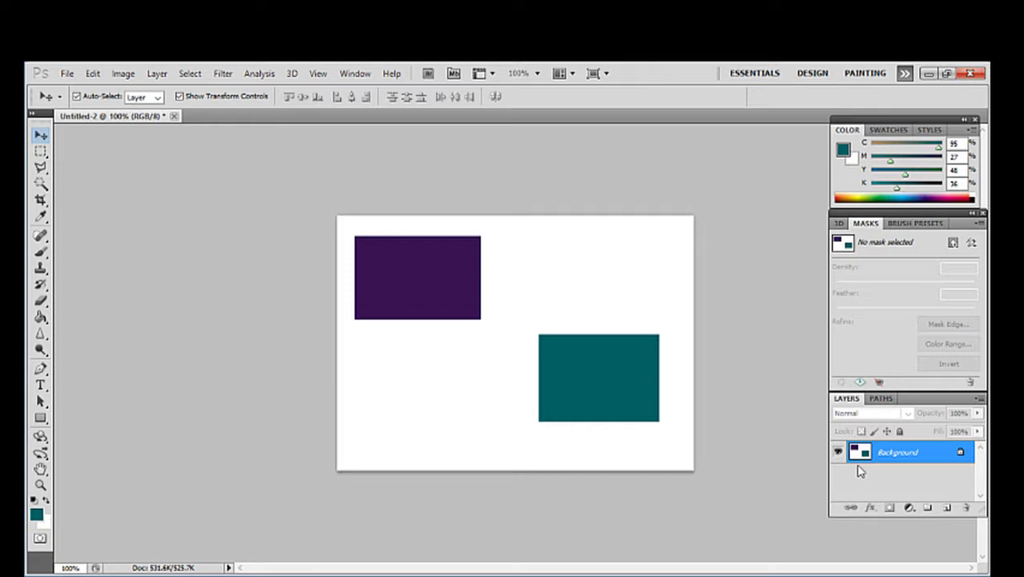
Add an empty Layer 1 and delete the Background layer with its rectangles
{"action": "left_click", "coordinate": [952, 510]}
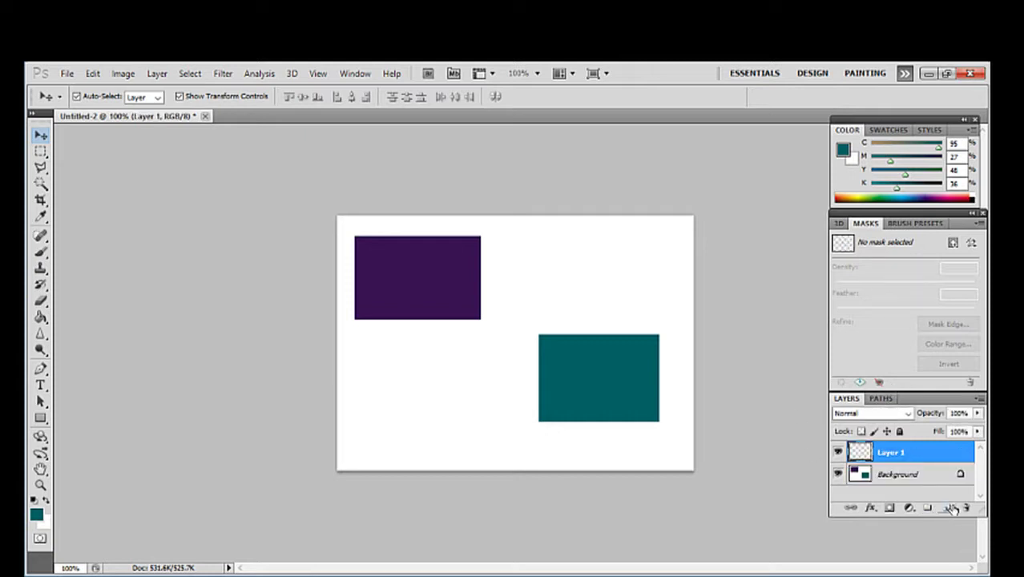
{"action": "double_click", "coordinate": [892, 452]}
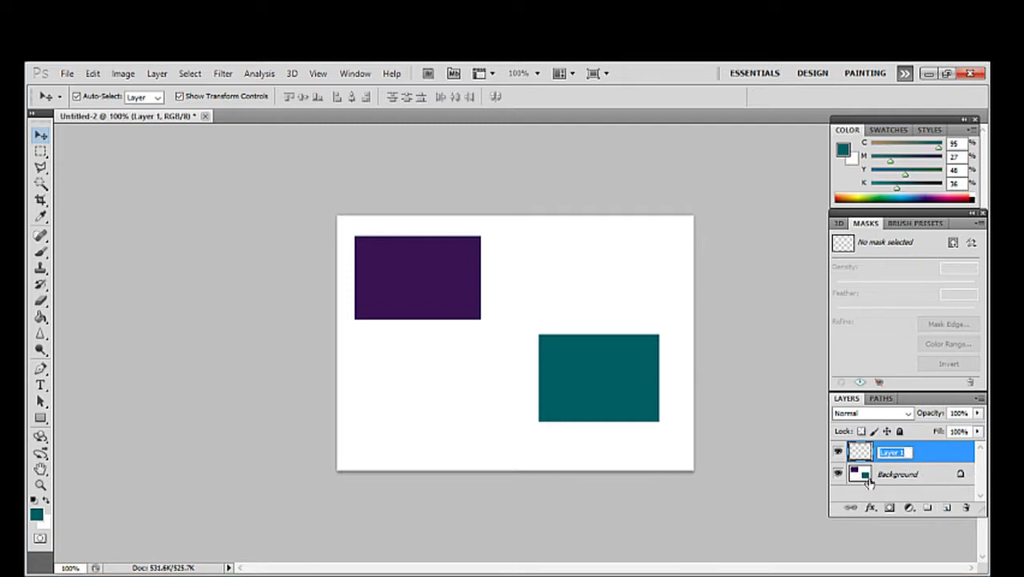
{"action": "left_click", "coordinate": [926, 479]}
{"action": "right_click", "coordinate": [925, 480]}
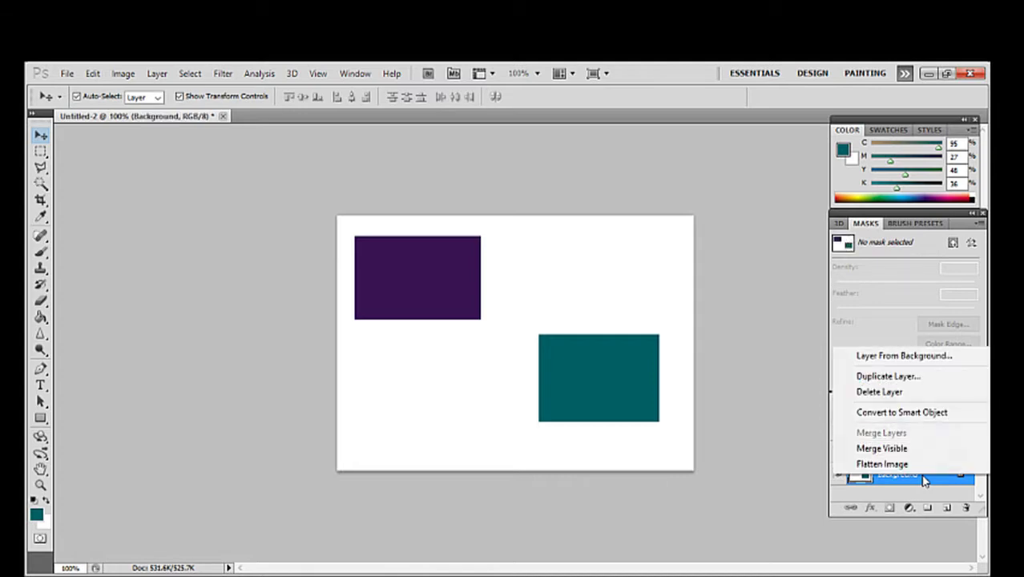
{"action": "left_click", "coordinate": [891, 392]}
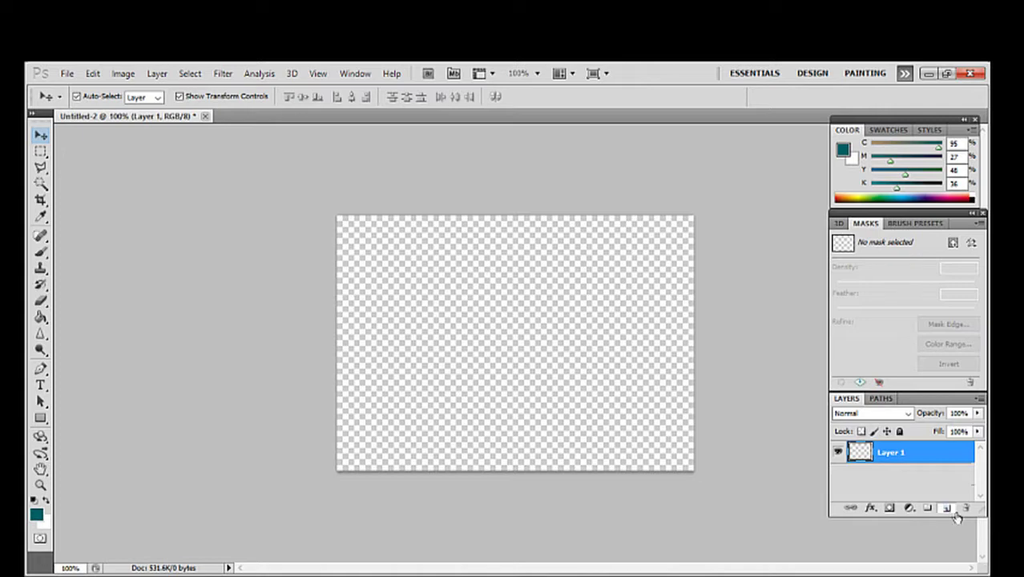
Add a second empty transparent layer, Layer 2
{"action": "left_click", "coordinate": [947, 508]}
{"action": "double_click", "coordinate": [895, 474]}
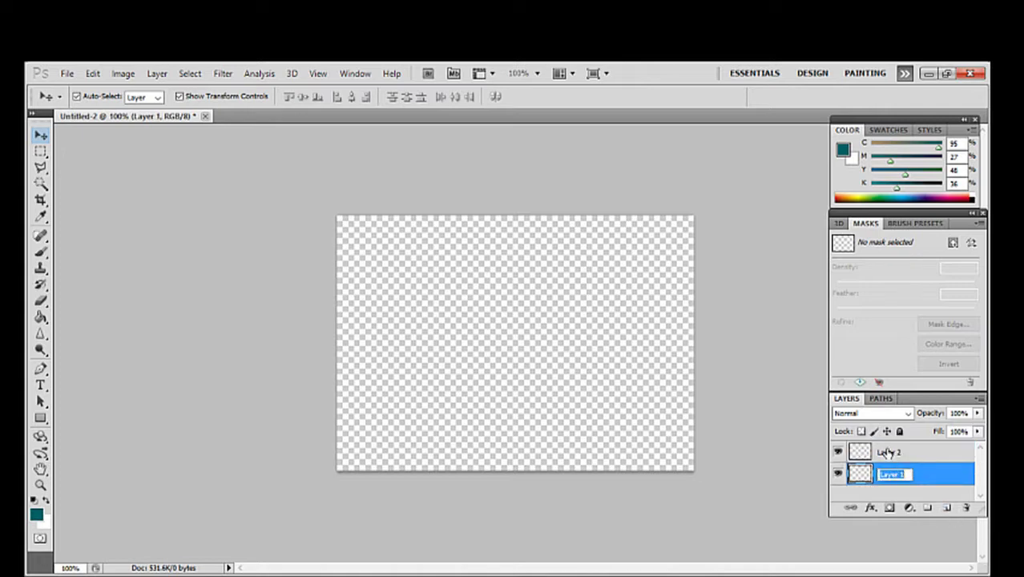
{"action": "double_click", "coordinate": [888, 453]}
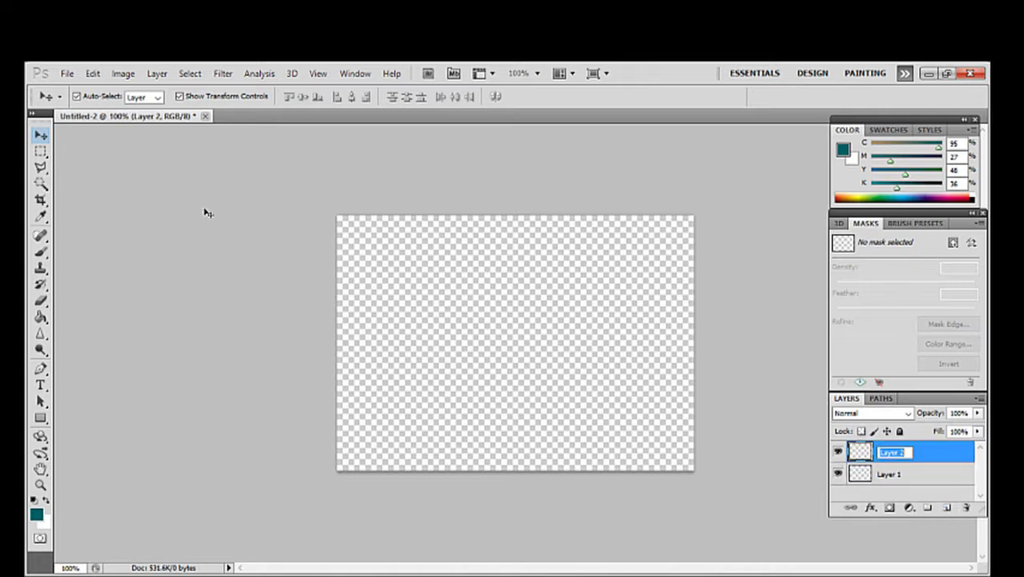
Marquee a rectangle near the upper left and Paint Bucket-fill it dark teal
{"action": "left_click", "coordinate": [40, 151]}
{"action": "left_click_drag", "start_coordinate": [372, 226], "coordinate": [528, 316]}
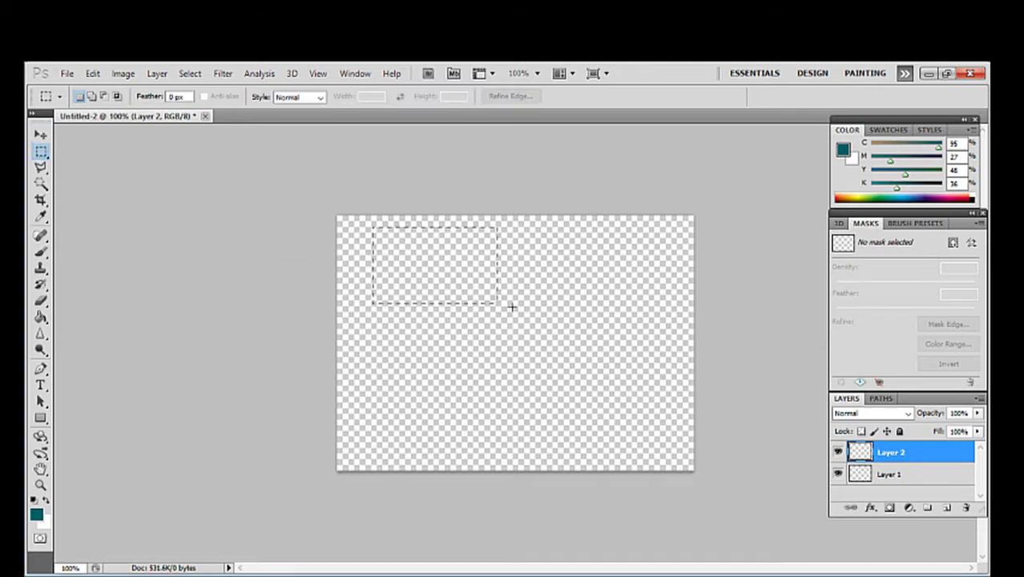
{"action": "left_click", "coordinate": [40, 318]}
{"action": "left_click", "coordinate": [410, 285]}
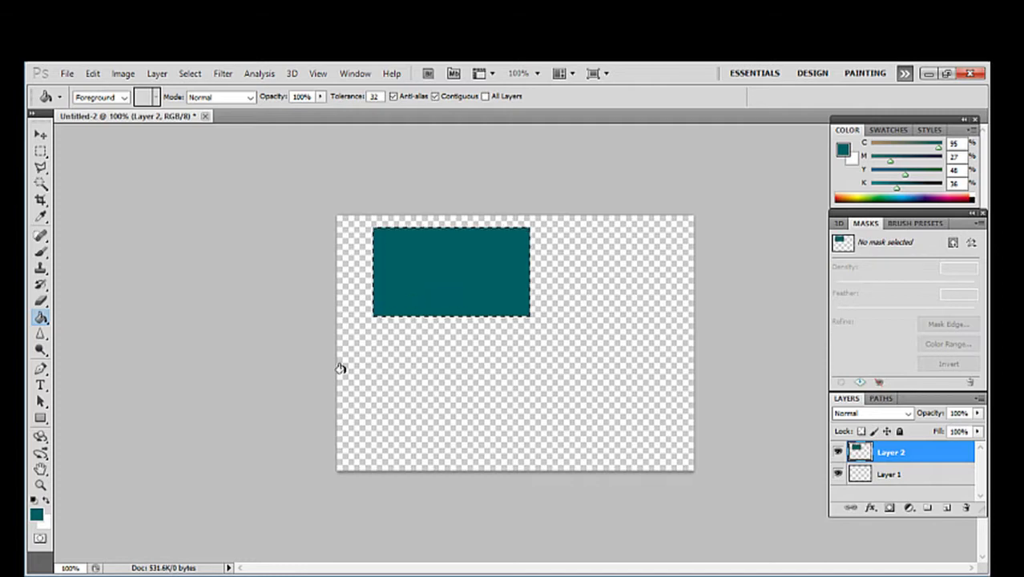
Marquee a lower-right rectangle, choose olive in the Color panel, and fill it
{"action": "left_click", "coordinate": [40, 150]}
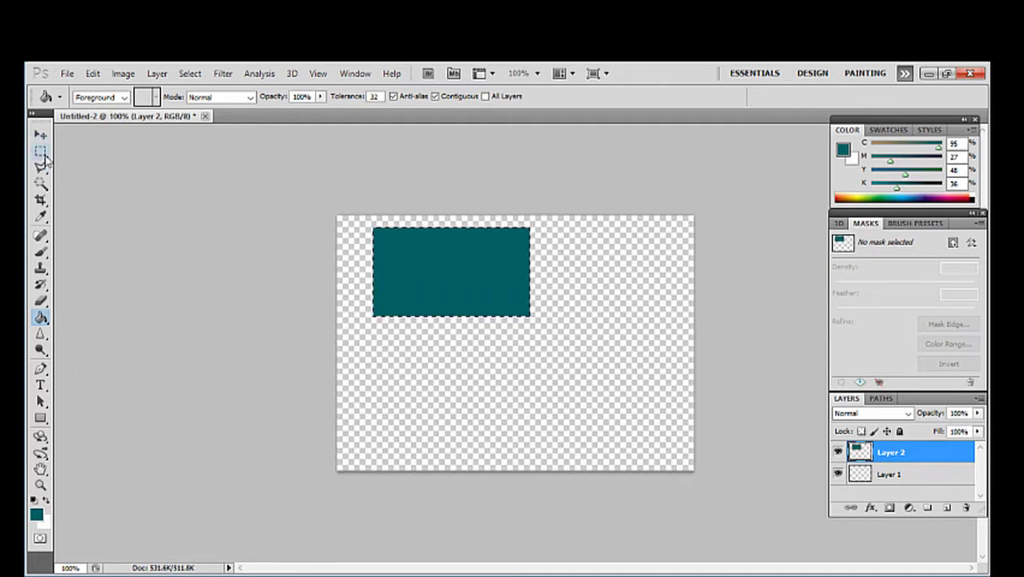
{"action": "left_click_drag", "start_coordinate": [519, 364], "coordinate": [669, 450]}
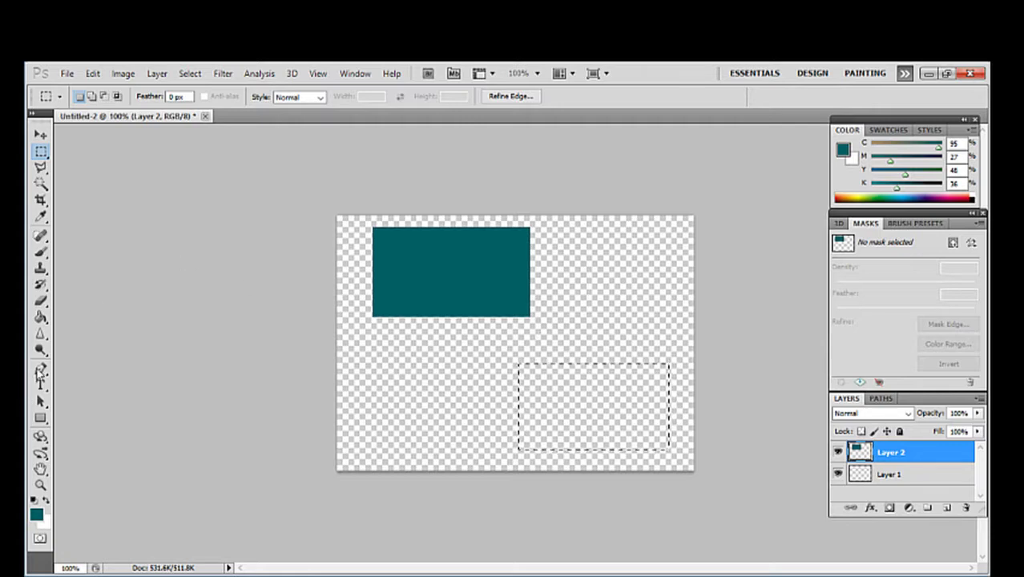
{"action": "left_click", "coordinate": [41, 319]}
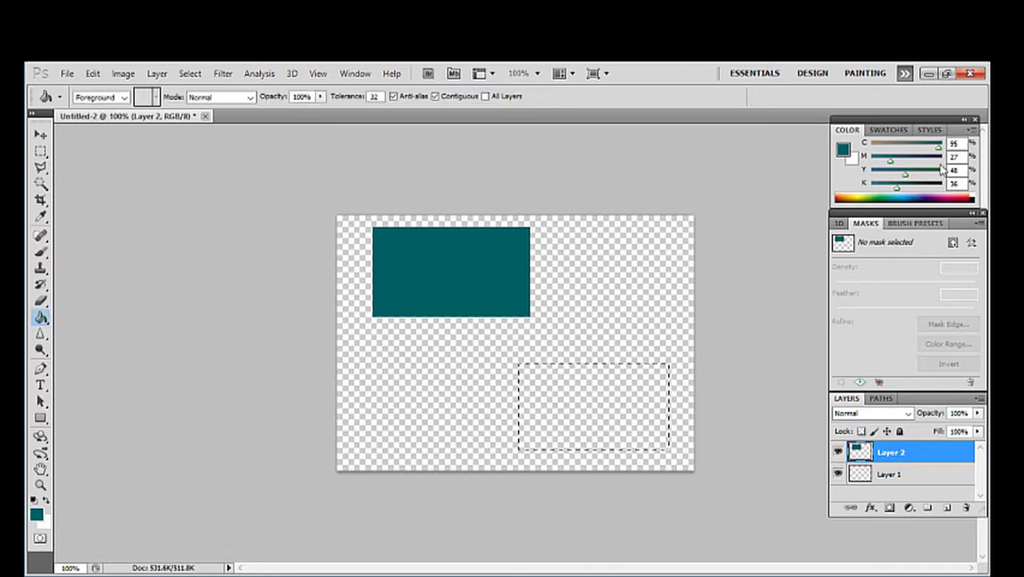
{"action": "left_click", "coordinate": [879, 200]}
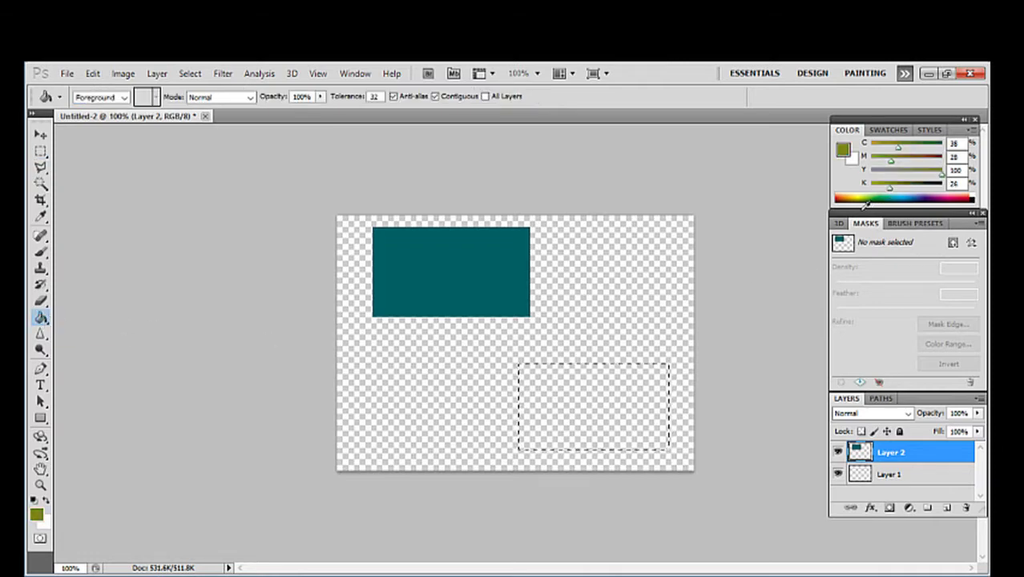
{"action": "left_click", "coordinate": [595, 414]}
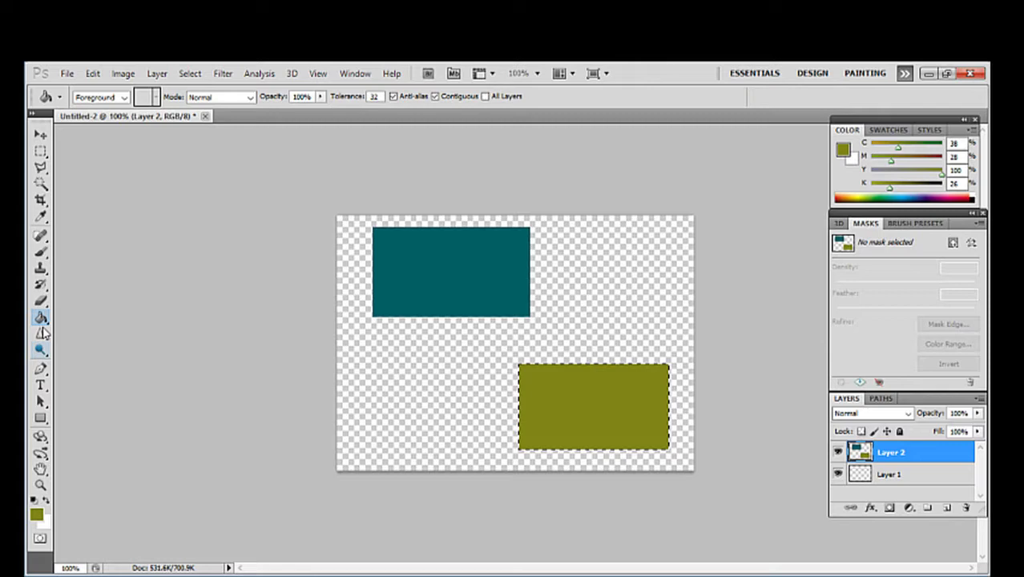
{"action": "left_click", "coordinate": [40, 134]}
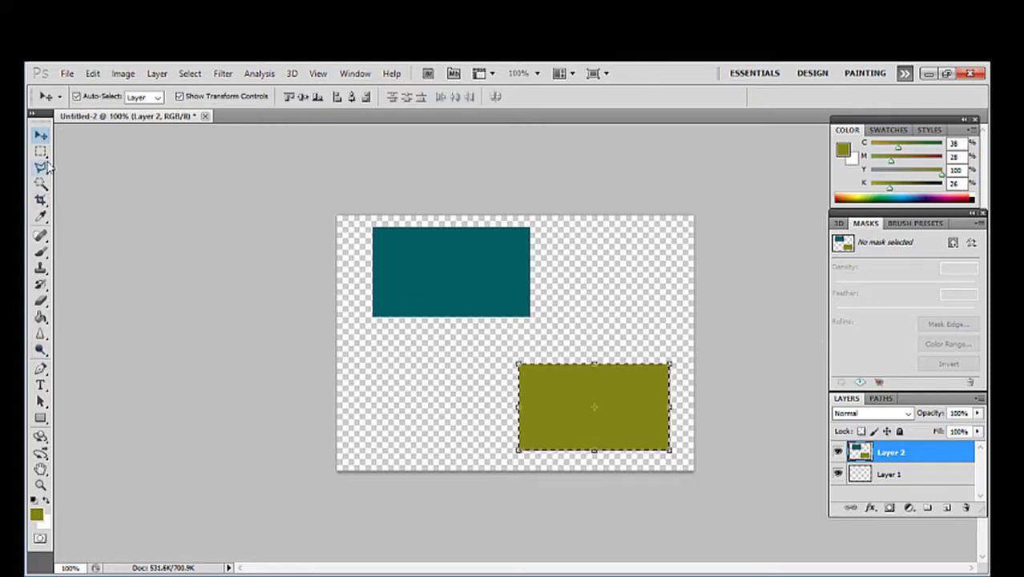
Deselect and shift both rectangles together slightly up and left with the Move tool
{"action": "left_click", "coordinate": [40, 152]}
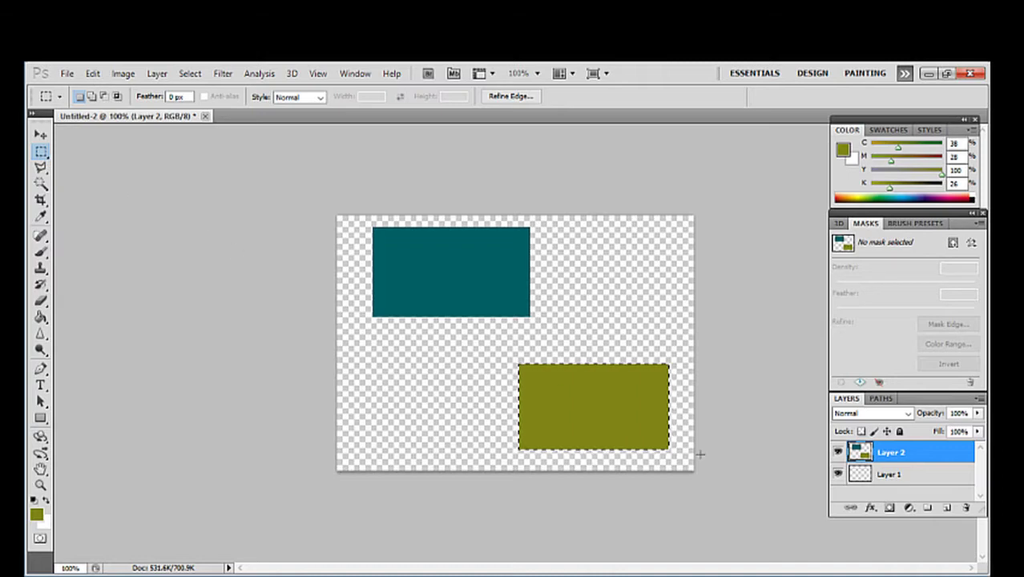
{"action": "left_click", "coordinate": [492, 362]}
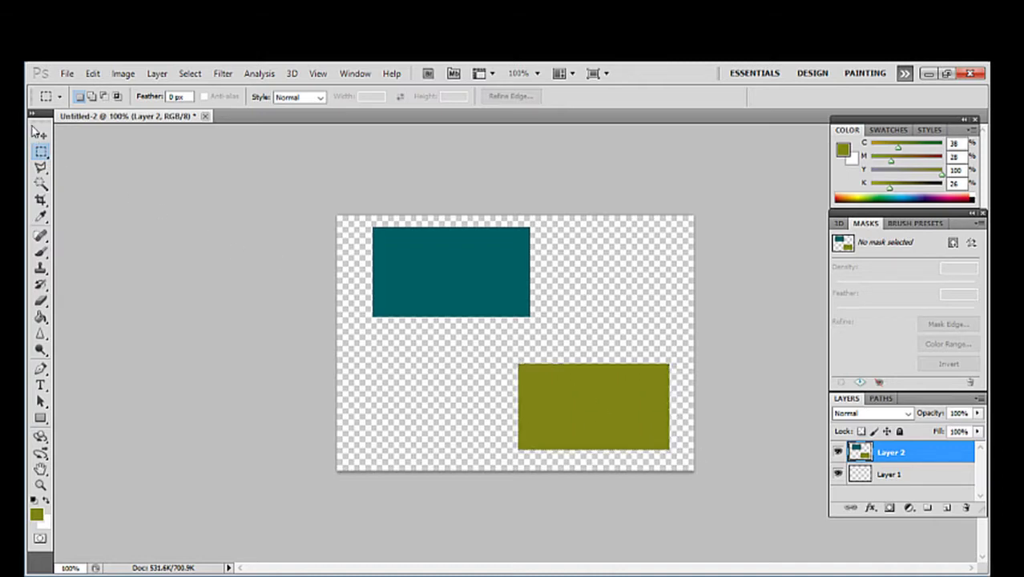
{"action": "left_click", "coordinate": [40, 135]}
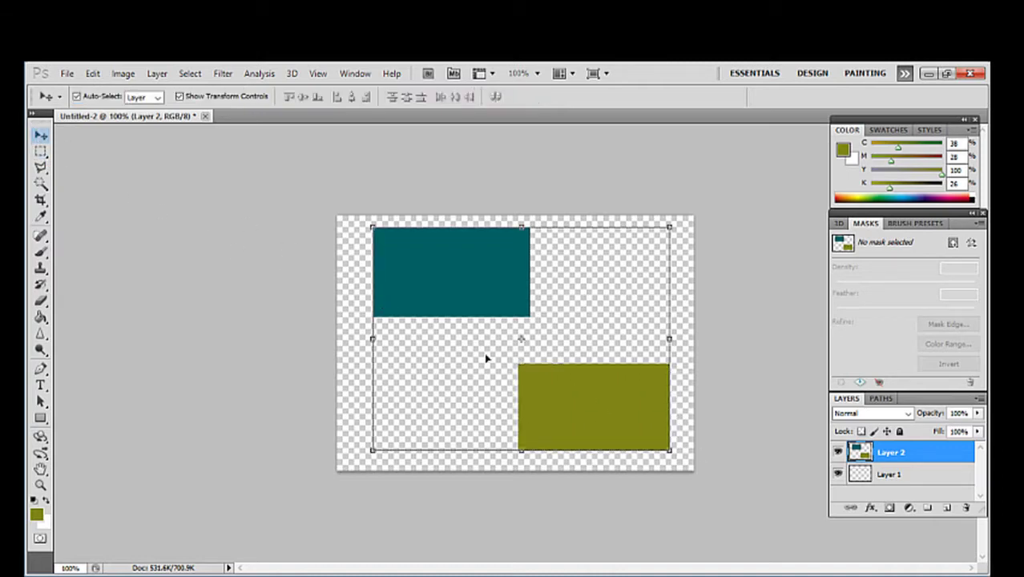
{"action": "left_click", "coordinate": [606, 303]}
{"action": "mouse_move", "coordinate": [527, 277]}
{"action": "left_mouse_down"}
{"action": "mouse_move", "coordinate": [510, 307]}
{"action": "mouse_move", "coordinate": [541, 273]}
{"action": "mouse_move", "coordinate": [530, 297]}
{"action": "mouse_move", "coordinate": [517, 279]}
{"action": "mouse_move", "coordinate": [535, 278]}
{"action": "mouse_move", "coordinate": [519, 267]}
{"action": "mouse_move", "coordinate": [567, 263]}
{"action": "mouse_move", "coordinate": [521, 292]}
{"action": "mouse_move", "coordinate": [536, 283]}
{"action": "left_mouse_up"}
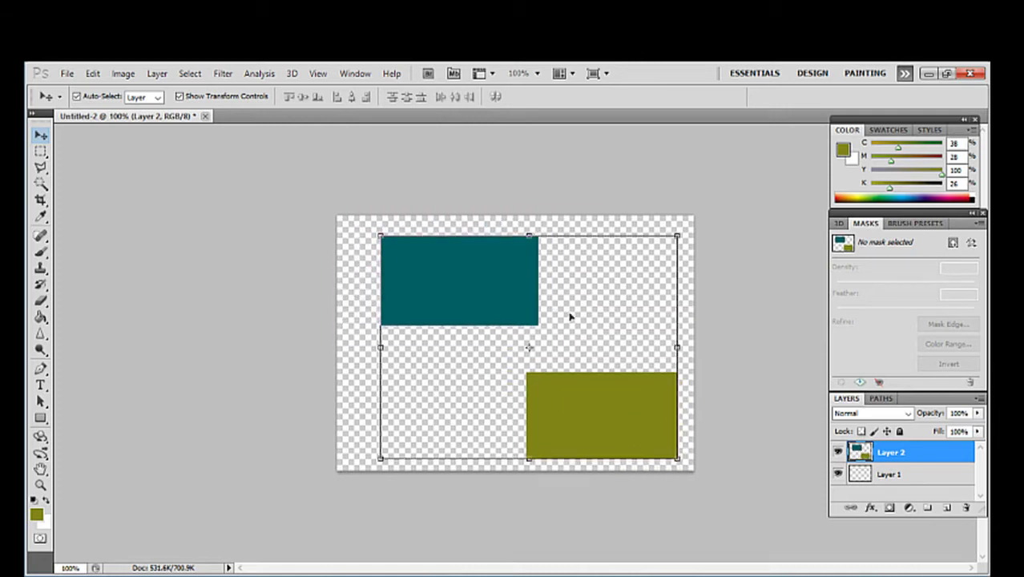
{"action": "mouse_move", "coordinate": [629, 392]}
{"action": "left_mouse_down"}
{"action": "mouse_move", "coordinate": [613, 383]}
{"action": "mouse_move", "coordinate": [608, 407]}
{"action": "mouse_move", "coordinate": [622, 396]}
{"action": "left_mouse_up"}
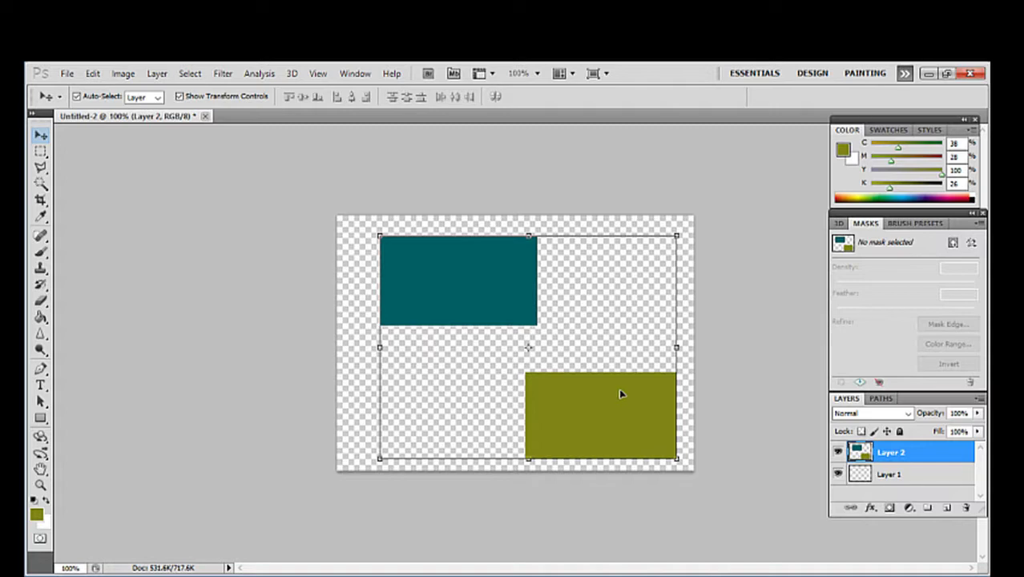
{"action": "left_click_drag", "start_coordinate": [609, 401], "coordinate": [600, 401]}
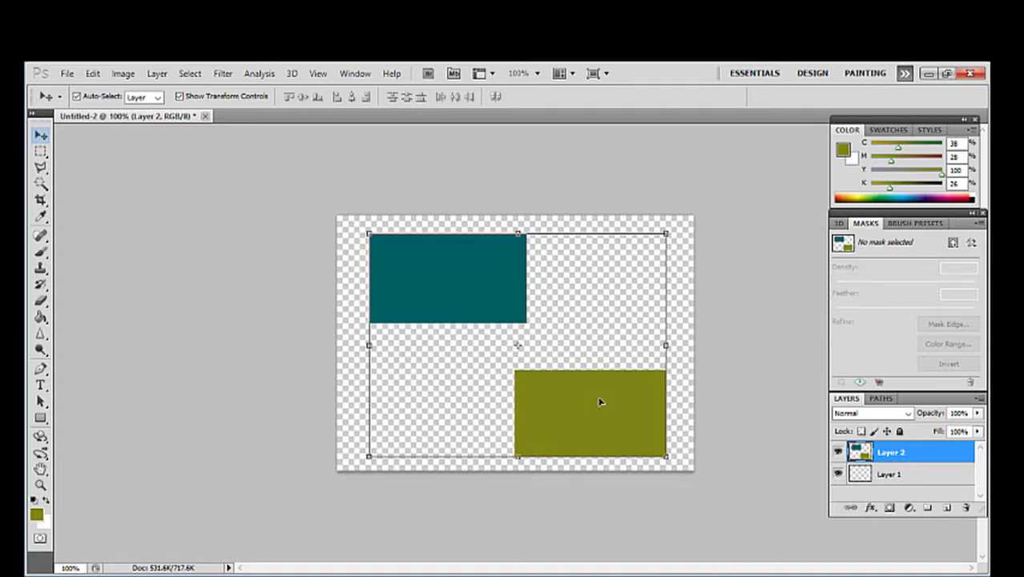
Delete Layer 2, which holds the teal and olive rectangles
{"action": "right_click", "coordinate": [597, 404]}
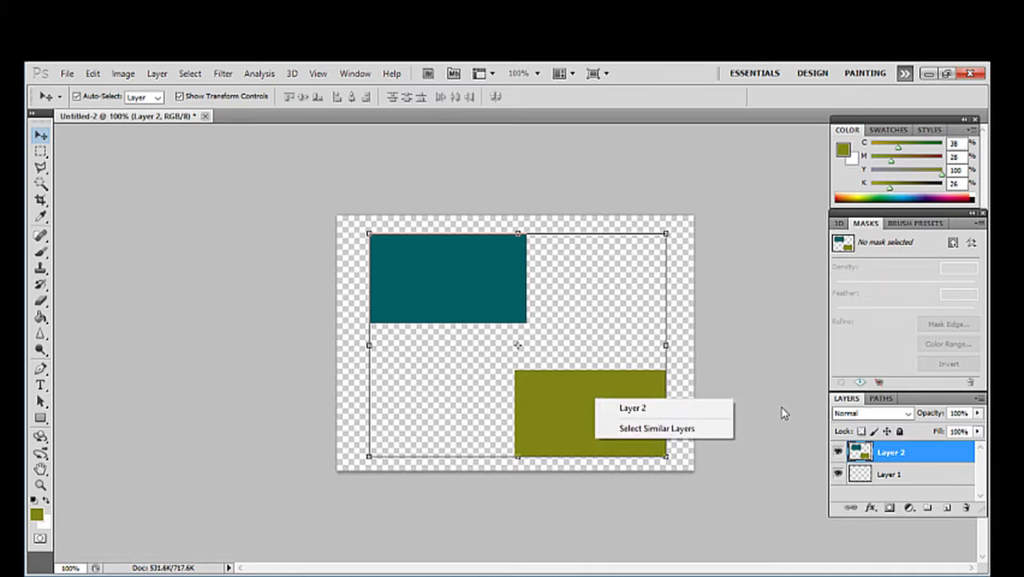
{"action": "right_click", "coordinate": [911, 462]}
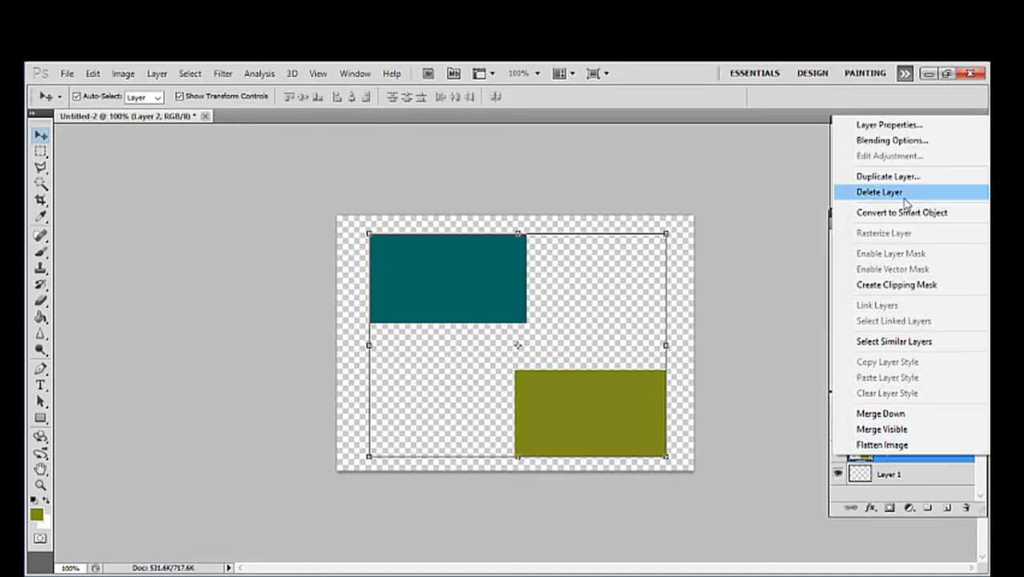
{"action": "left_click", "coordinate": [880, 192]}
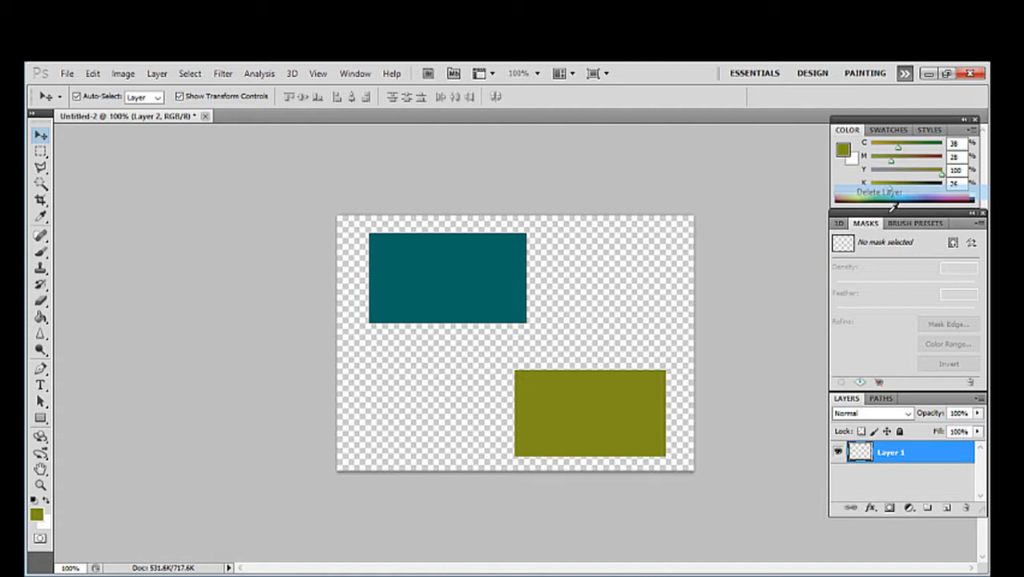
Add Layers 2 and 3, and fill an olive rectangle at upper left on Layer 3
{"action": "left_click", "coordinate": [948, 509]}
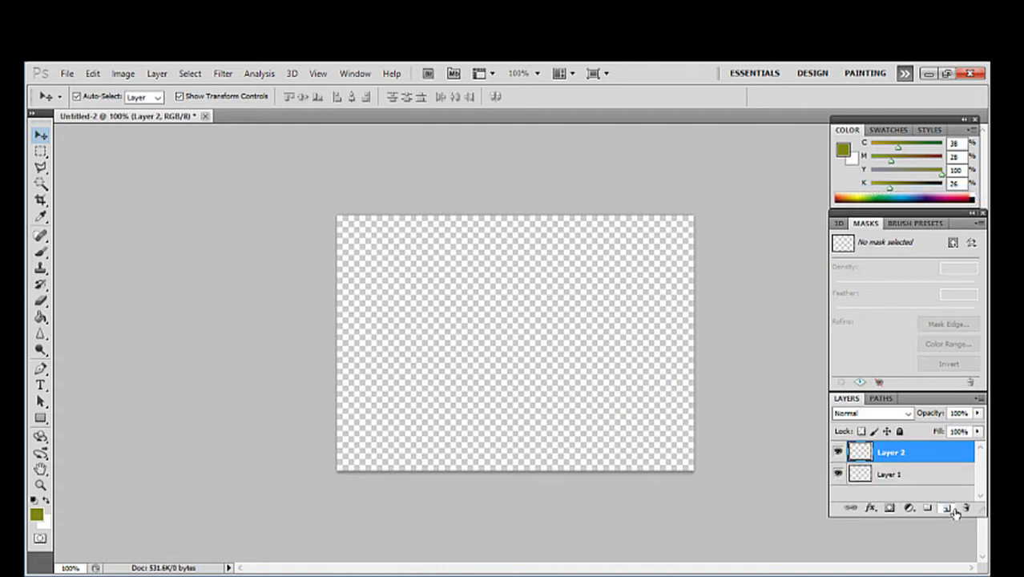
{"action": "left_click", "coordinate": [949, 509]}
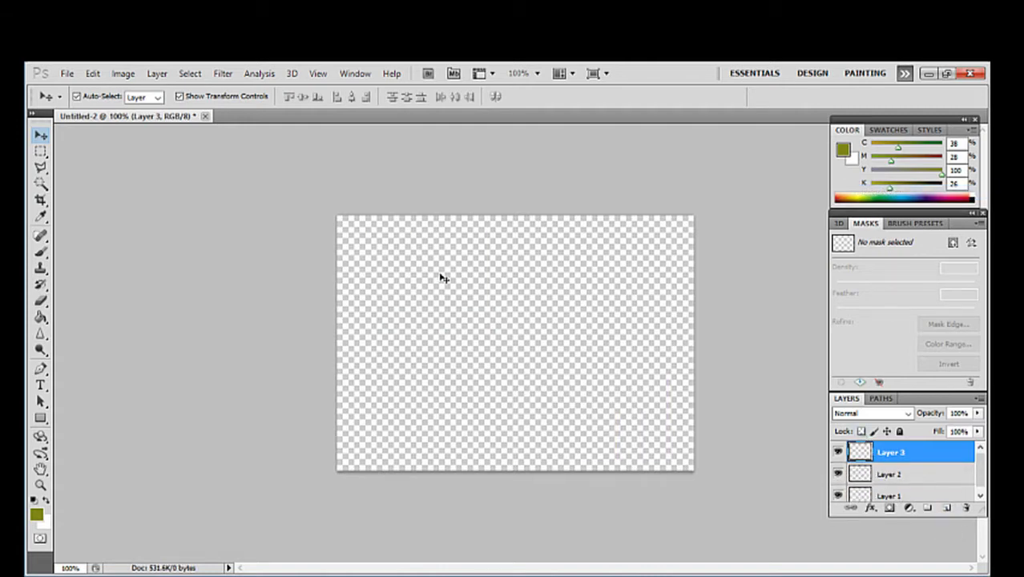
{"action": "left_click", "coordinate": [40, 151]}
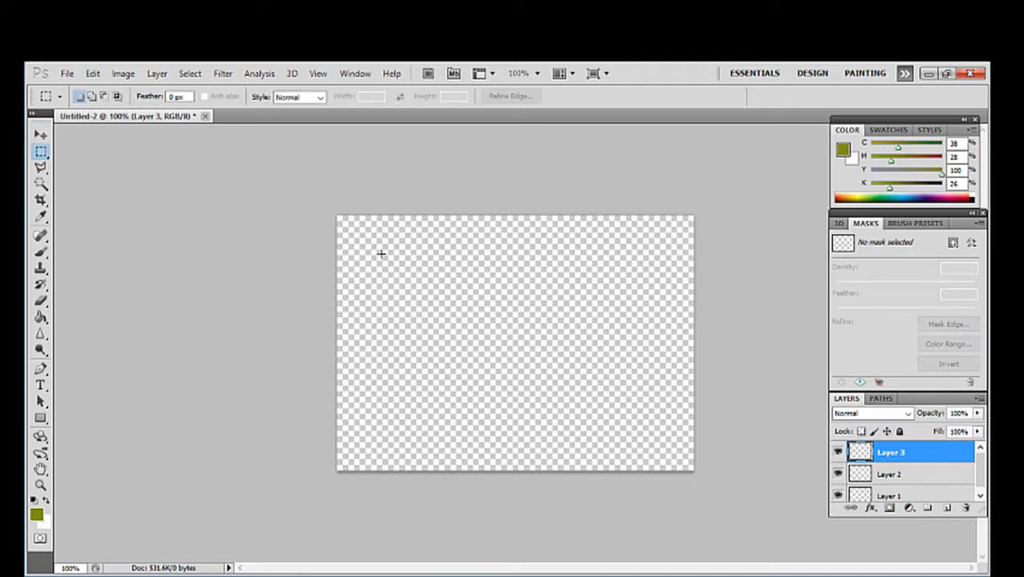
{"action": "left_click_drag", "start_coordinate": [377, 250], "coordinate": [501, 332]}
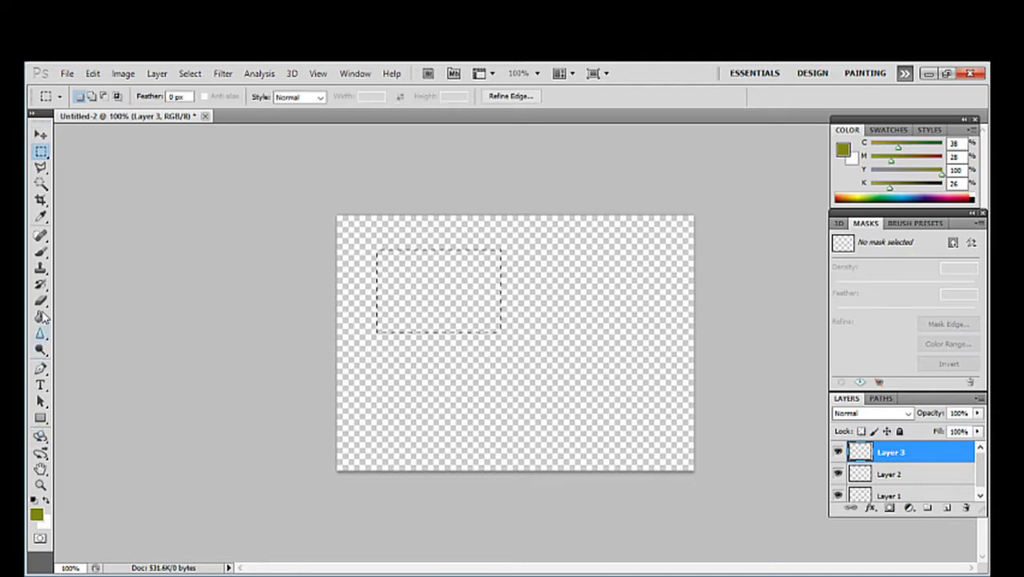
{"action": "left_click", "coordinate": [40, 317]}
{"action": "left_click", "coordinate": [470, 288]}
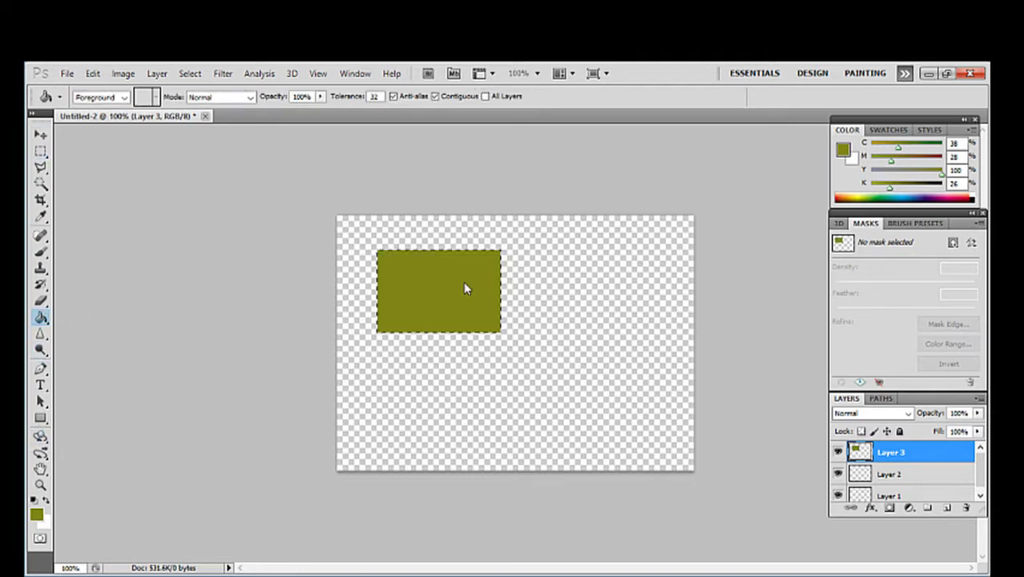
On Layer 2, fill a lower-right rectangle with default black
{"action": "left_click", "coordinate": [942, 474]}
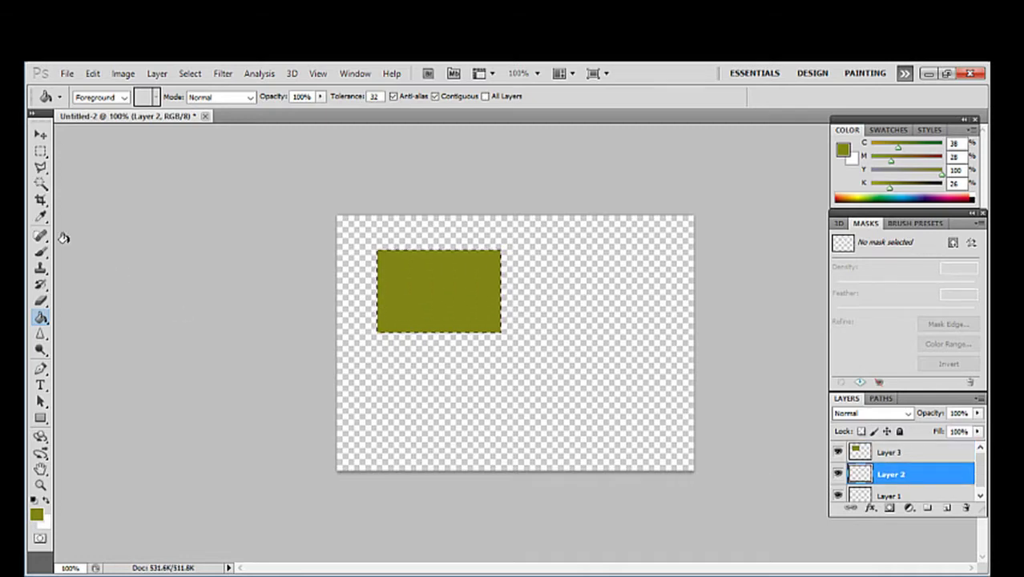
{"action": "left_click", "coordinate": [40, 151]}
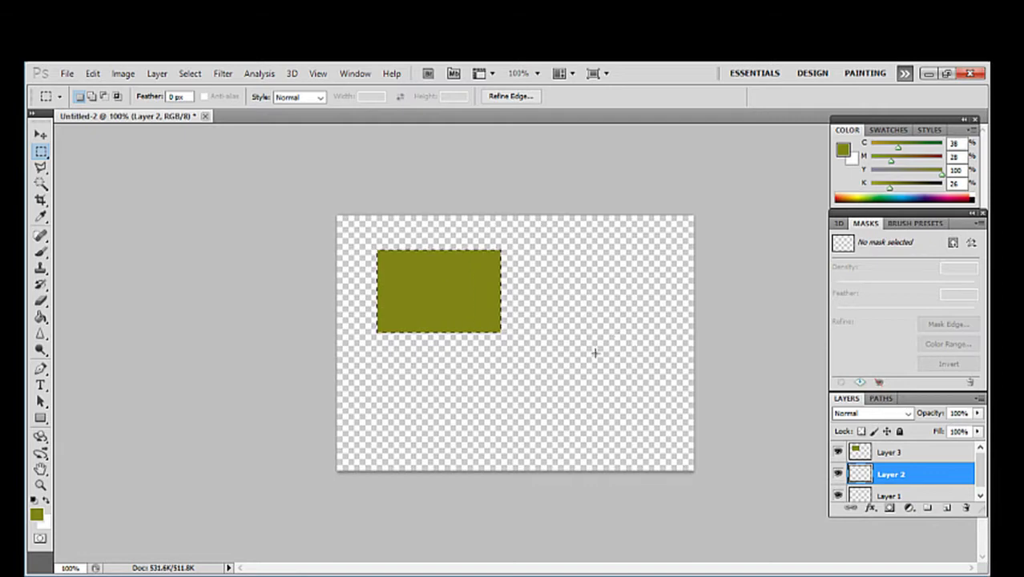
{"action": "left_click_drag", "start_coordinate": [569, 349], "coordinate": [683, 441]}
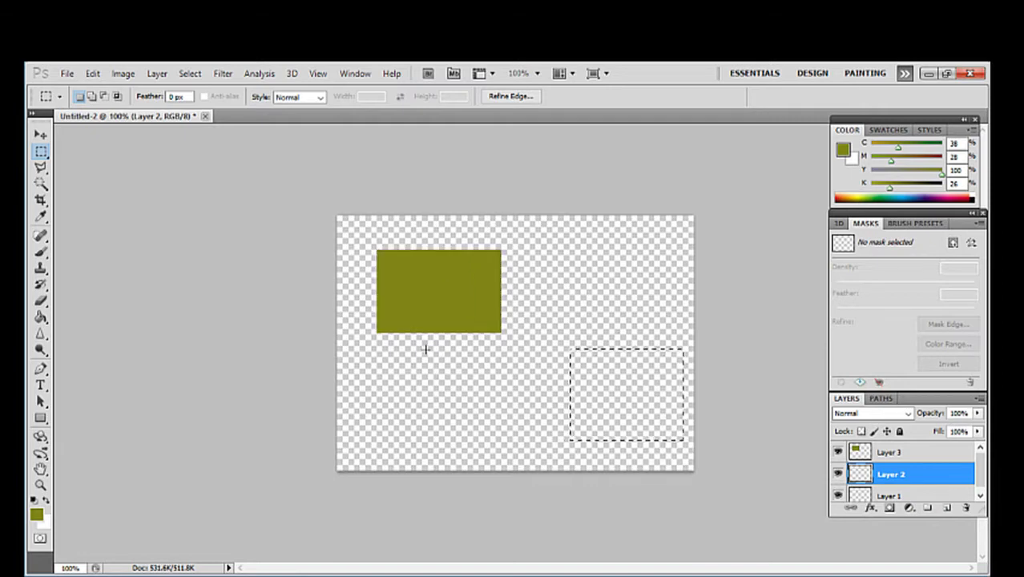
{"action": "left_click", "coordinate": [40, 317]}
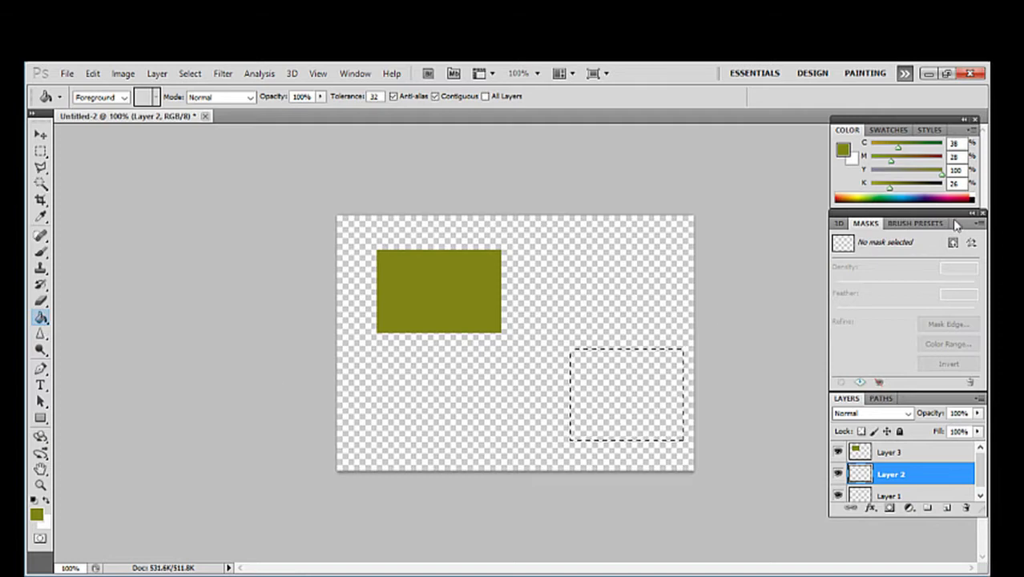
{"action": "key", "text": "d"}
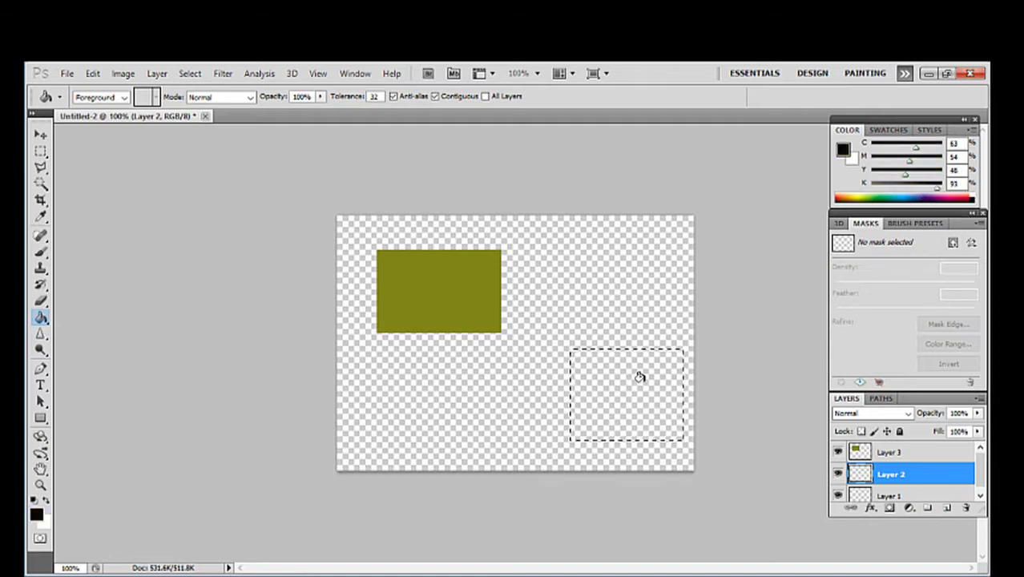
{"action": "left_click", "coordinate": [638, 373]}
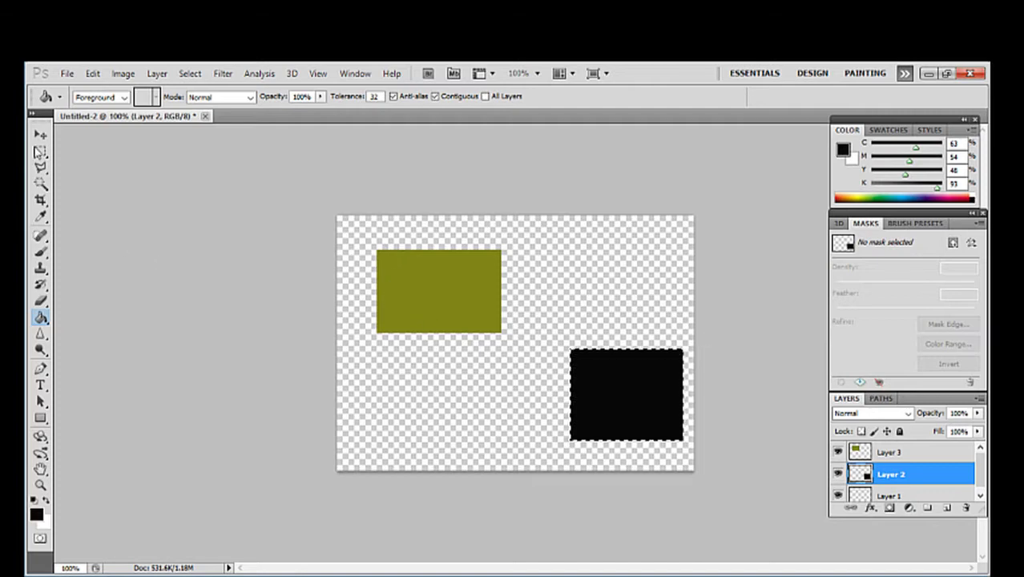
Deselect, then drag the olive rectangle lower left and the black one upper right separately
{"action": "left_click", "coordinate": [41, 153]}
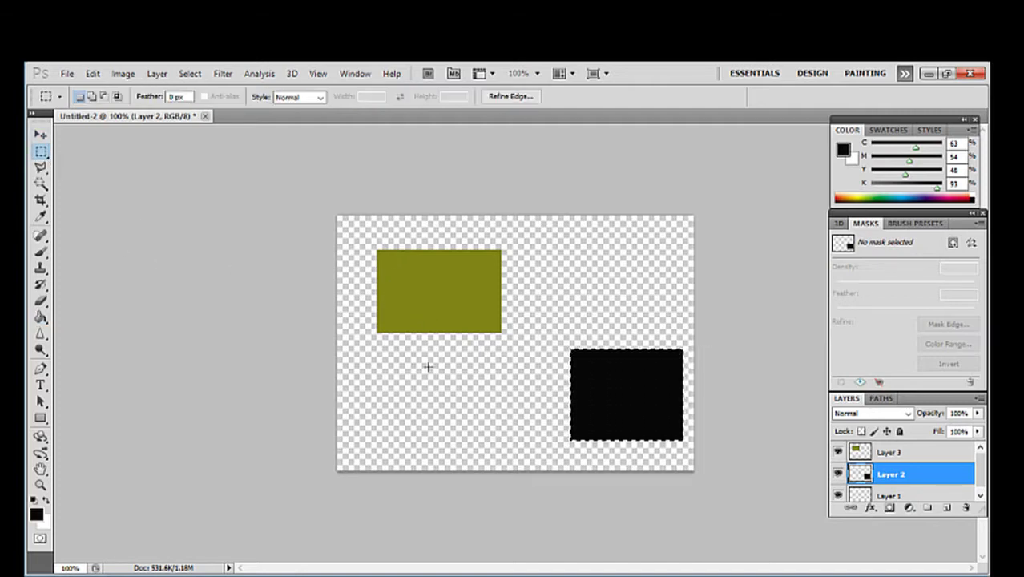
{"action": "left_click", "coordinate": [451, 391]}
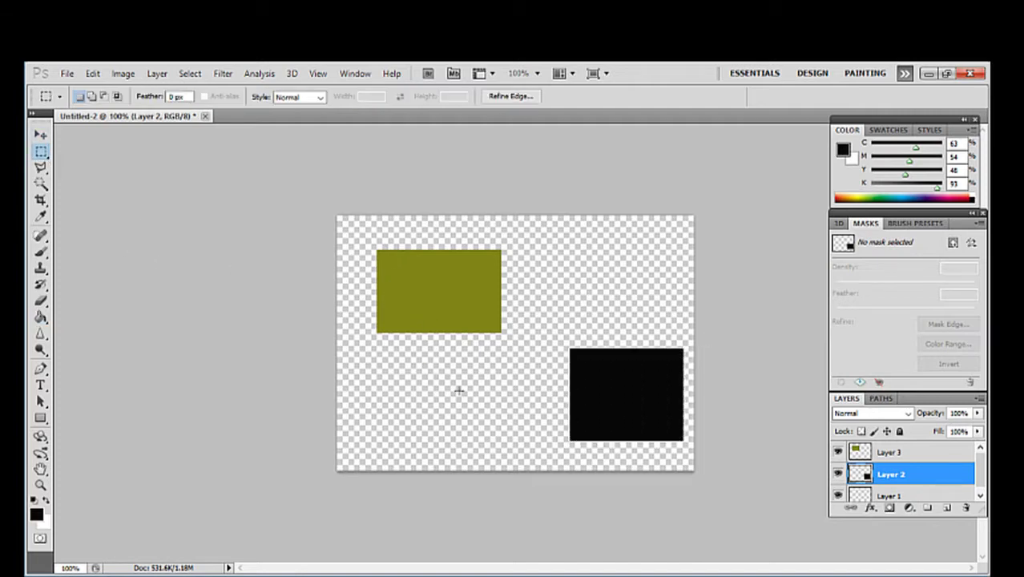
{"action": "left_click", "coordinate": [40, 135]}
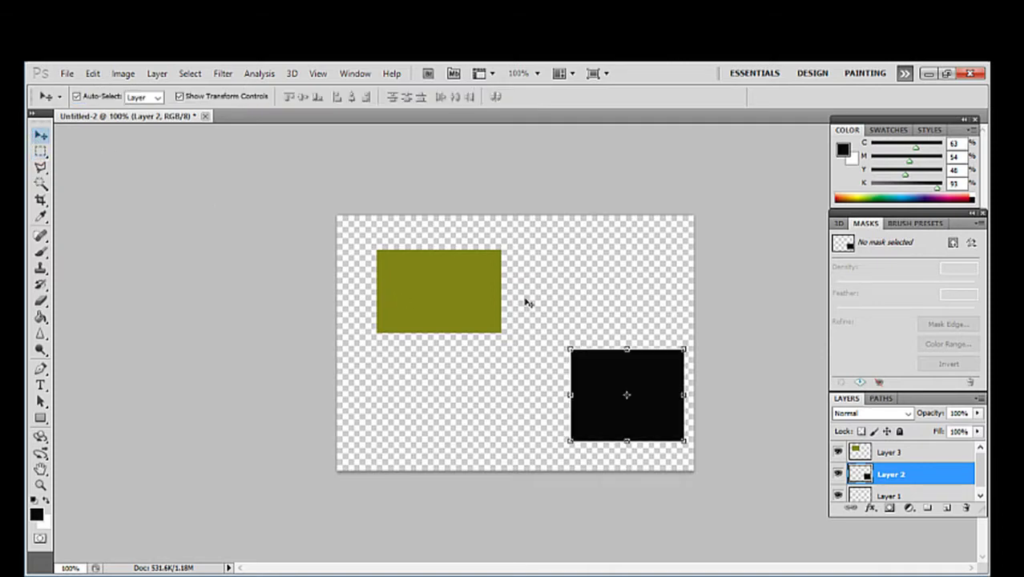
{"action": "left_click_drag", "start_coordinate": [662, 385], "coordinate": [656, 381]}
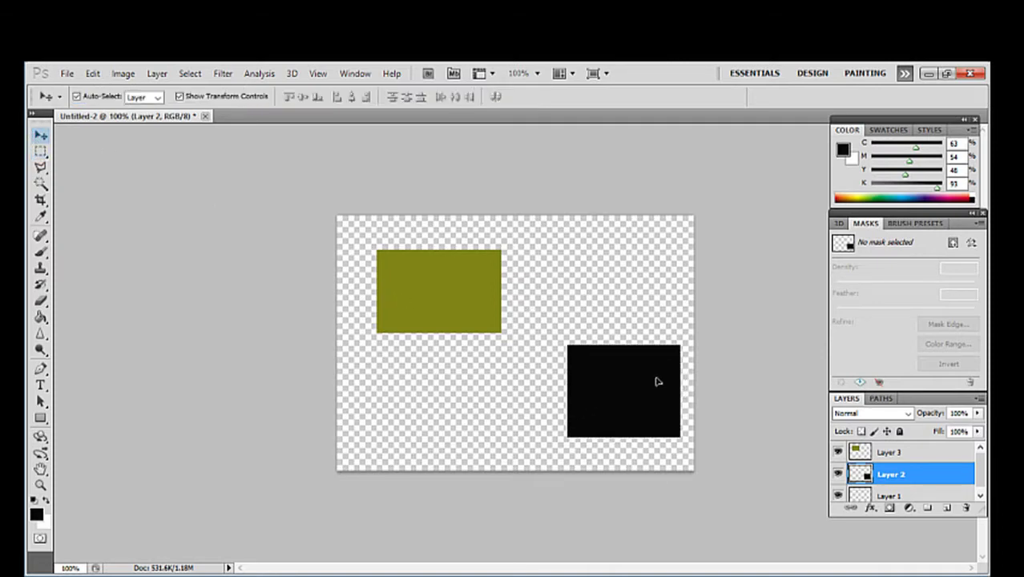
{"action": "left_click", "coordinate": [461, 303]}
{"action": "left_click_drag", "start_coordinate": [463, 302], "coordinate": [442, 423]}
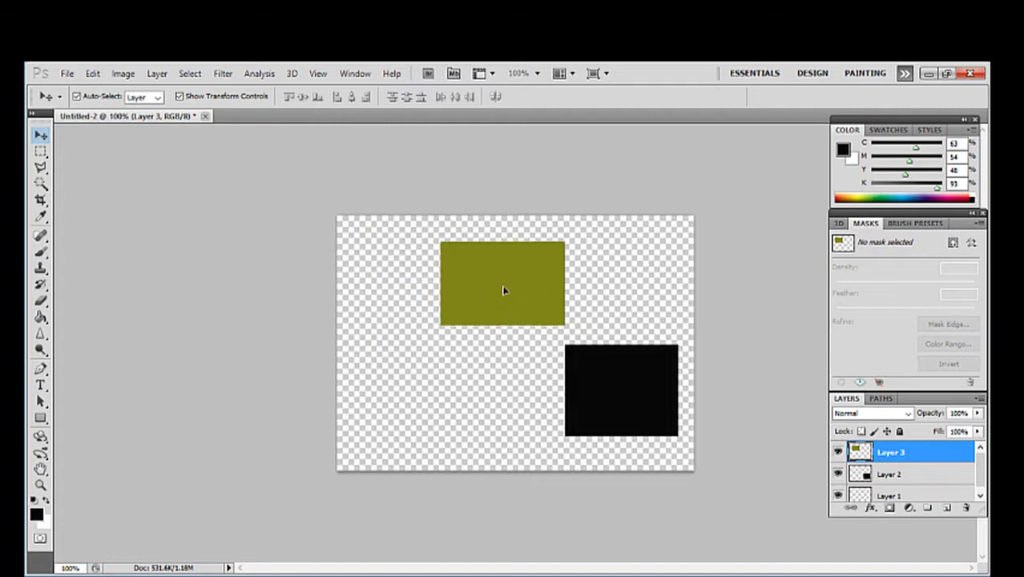
{"action": "left_click_drag", "start_coordinate": [642, 417], "coordinate": [614, 325]}
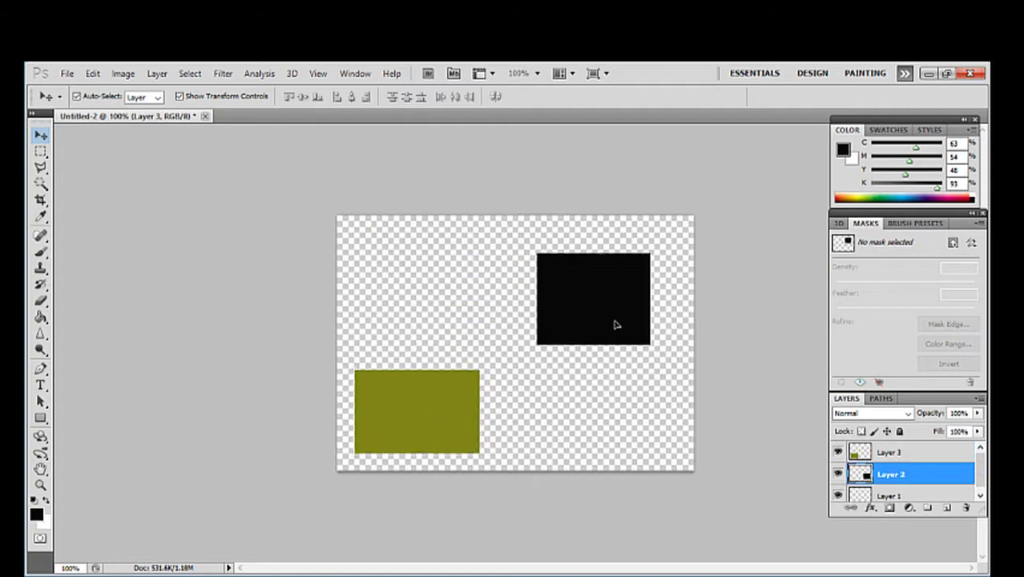
Return olive to upper left and black to lower right, then nudge each slightly down
{"action": "left_click", "coordinate": [465, 415]}
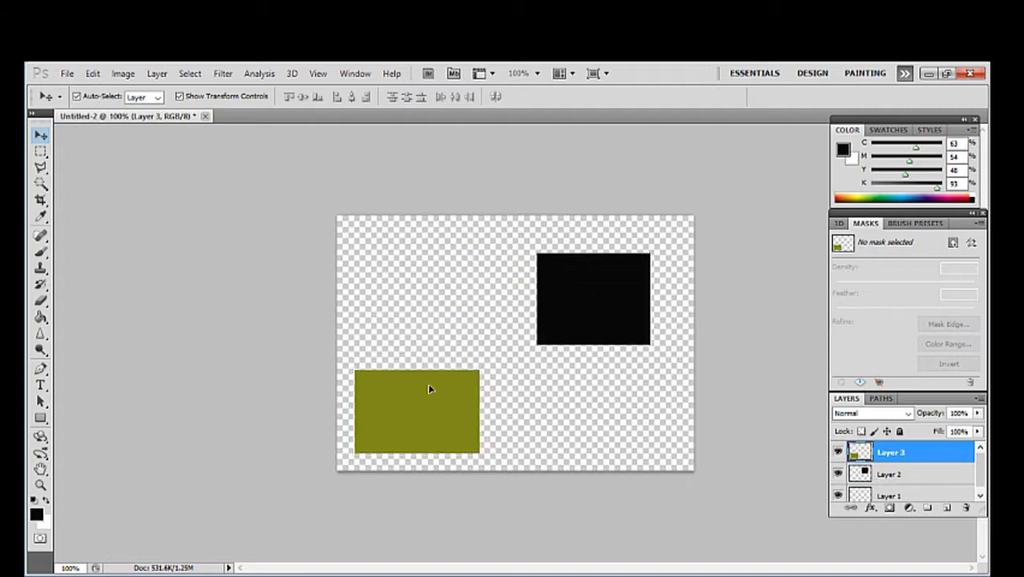
{"action": "mouse_move", "coordinate": [429, 389]}
{"action": "left_mouse_down"}
{"action": "mouse_move", "coordinate": [405, 277]}
{"action": "mouse_move", "coordinate": [437, 254]}
{"action": "left_mouse_up"}
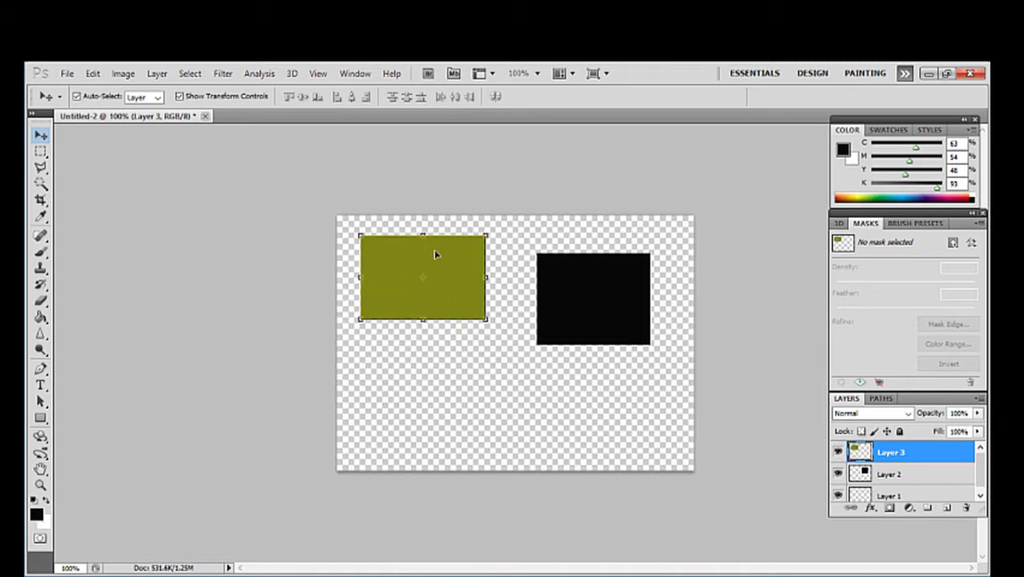
{"action": "mouse_move", "coordinate": [592, 309]}
{"action": "left_mouse_down"}
{"action": "mouse_move", "coordinate": [606, 421]}
{"action": "mouse_move", "coordinate": [609, 393]}
{"action": "left_mouse_up"}
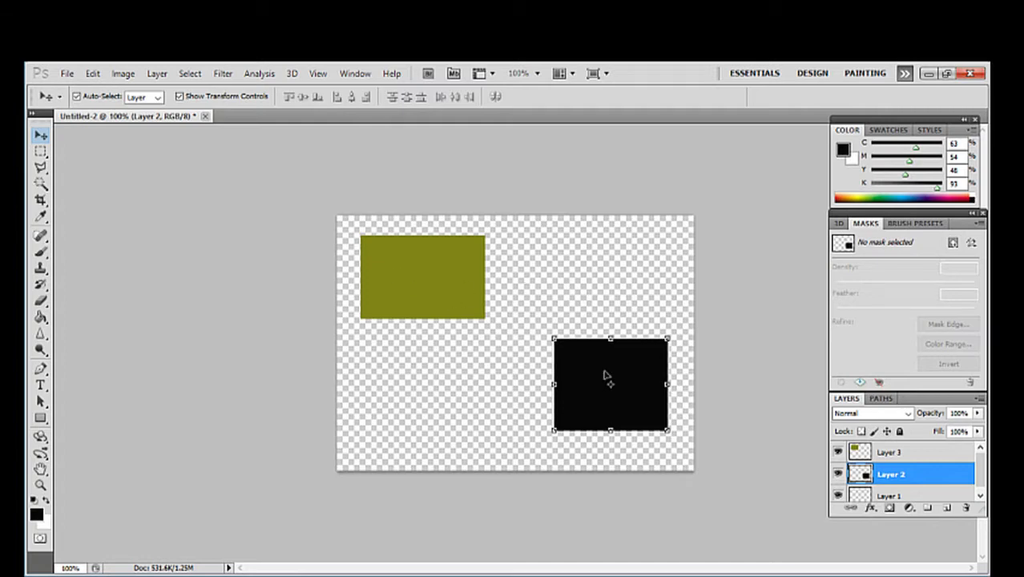
{"action": "left_click_drag", "start_coordinate": [605, 364], "coordinate": [605, 358]}
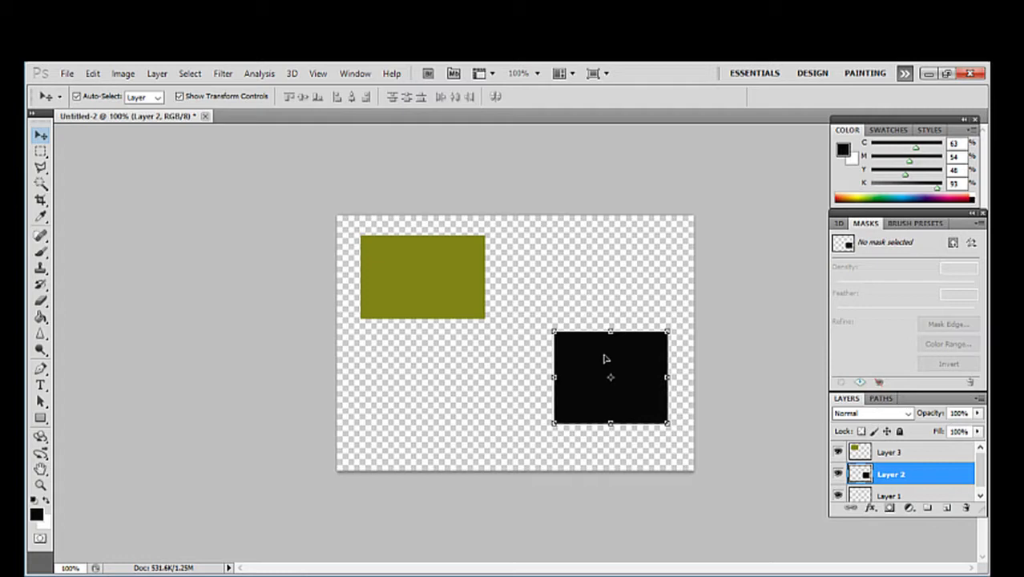
{"action": "left_click_drag", "start_coordinate": [441, 276], "coordinate": [448, 287]}
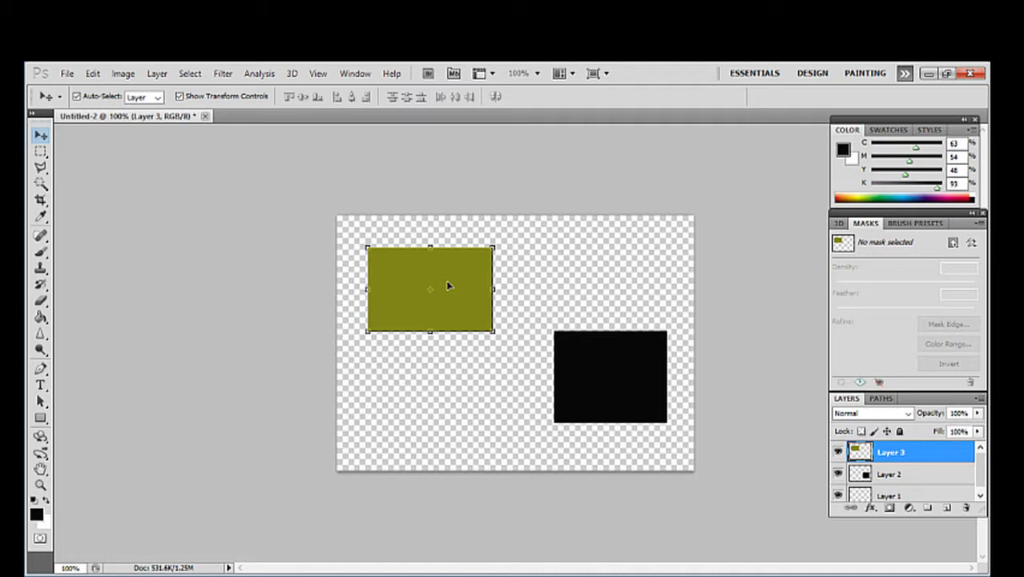
{"action": "left_click_drag", "start_coordinate": [622, 407], "coordinate": [609, 423]}
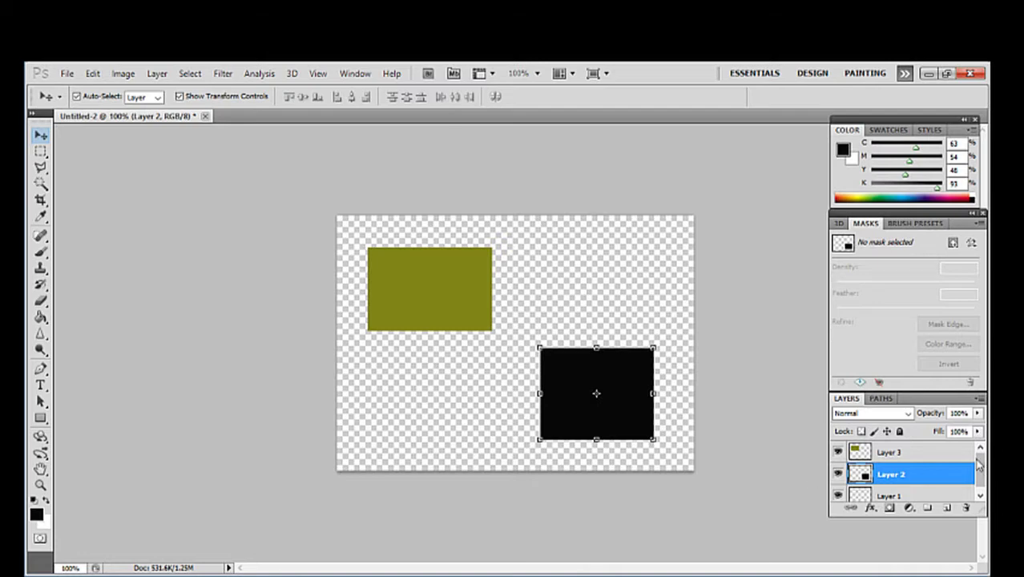
Enlarge the Layers panel; drag the olive rectangle top-left and the black rectangle toward lower right
{"action": "scroll", "coordinate": [978, 468], "scroll_direction": "down", "scroll_amount": 1}
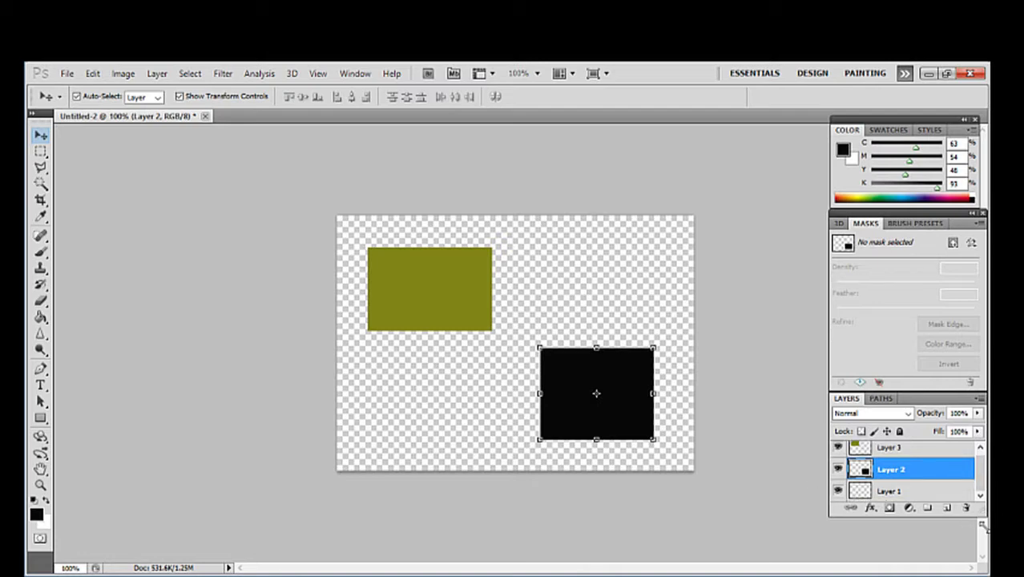
{"action": "left_click_drag", "start_coordinate": [982, 514], "coordinate": [981, 532]}
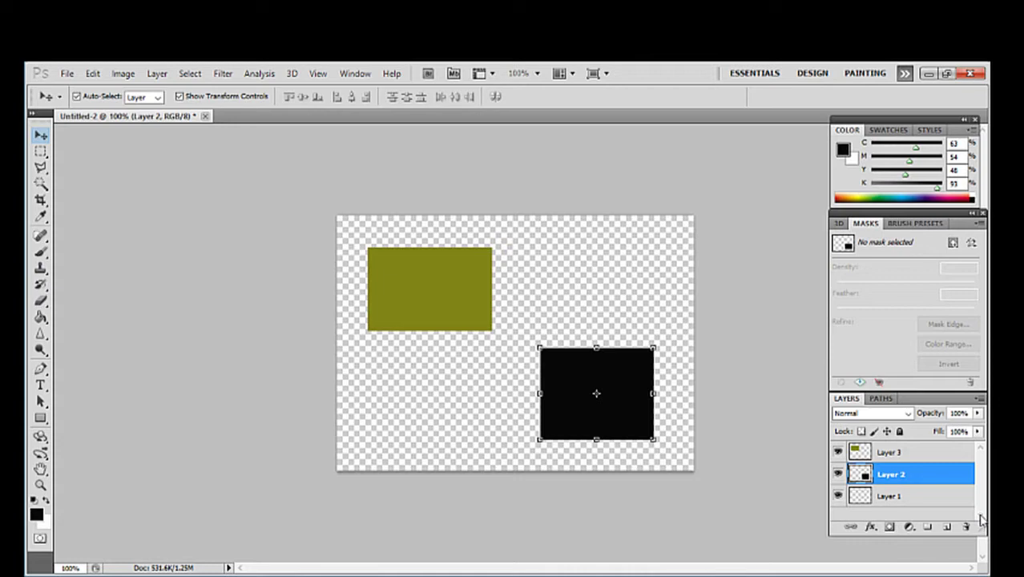
{"action": "left_click", "coordinate": [665, 313]}
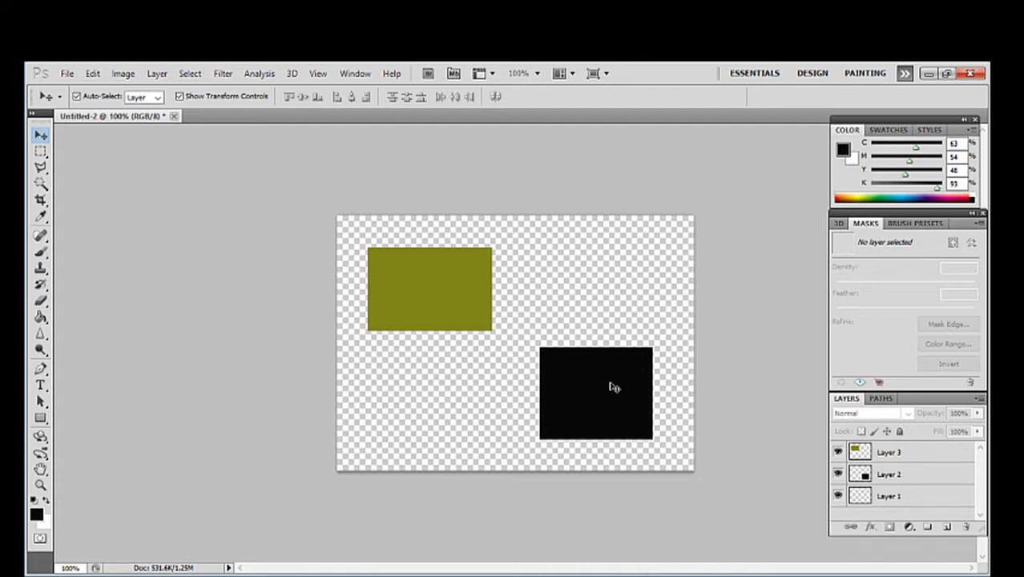
{"action": "left_click_drag", "start_coordinate": [612, 384], "coordinate": [592, 355]}
{"action": "left_click_drag", "start_coordinate": [460, 294], "coordinate": [440, 261]}
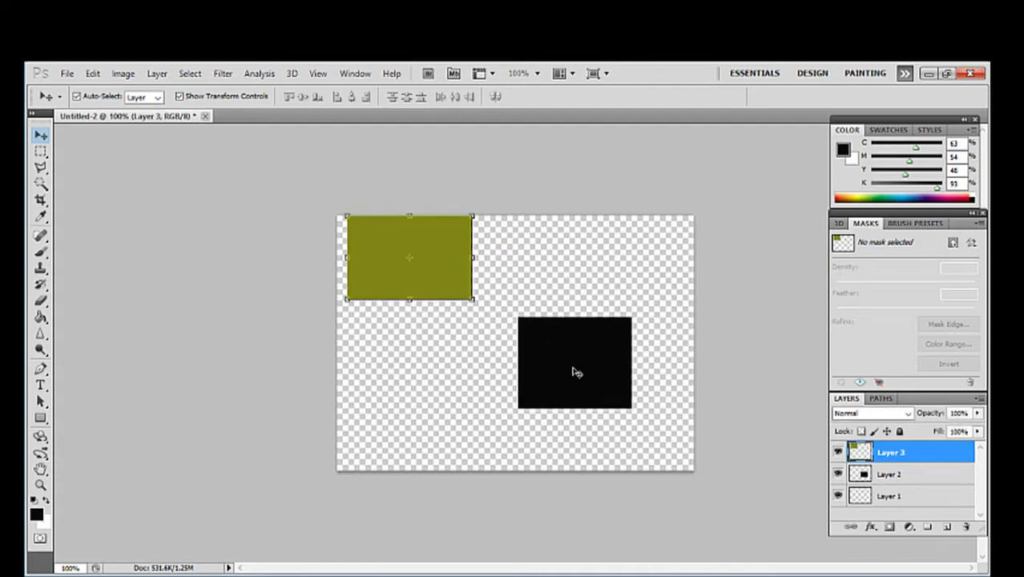
{"action": "mouse_move", "coordinate": [577, 362]}
{"action": "left_mouse_down"}
{"action": "mouse_move", "coordinate": [607, 411]}
{"action": "mouse_move", "coordinate": [624, 409]}
{"action": "left_mouse_up"}
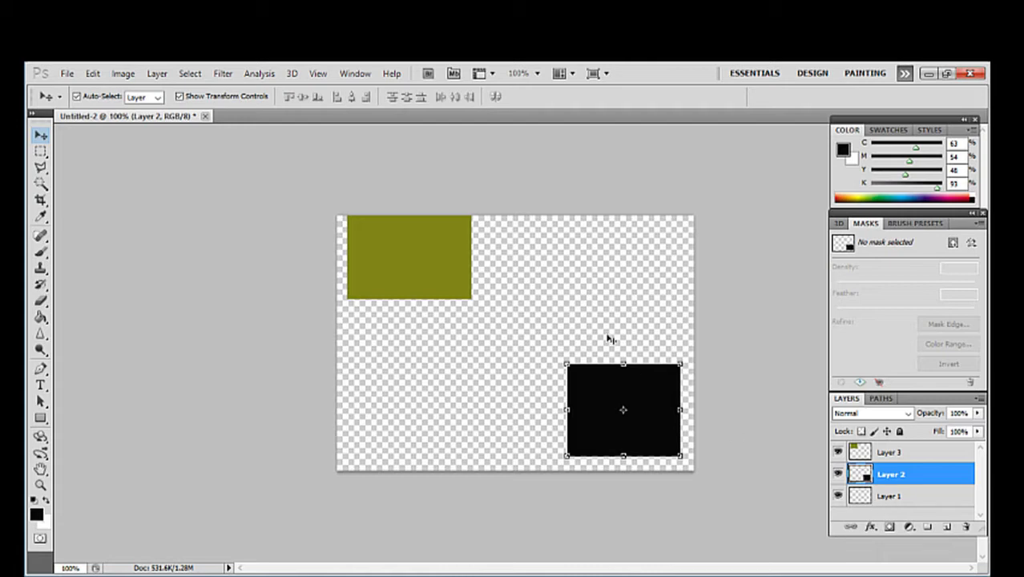
Nudge the olive rectangle down-right and the black rectangle up slightly, deselecting between moves
{"action": "left_click_drag", "start_coordinate": [453, 261], "coordinate": [458, 280]}
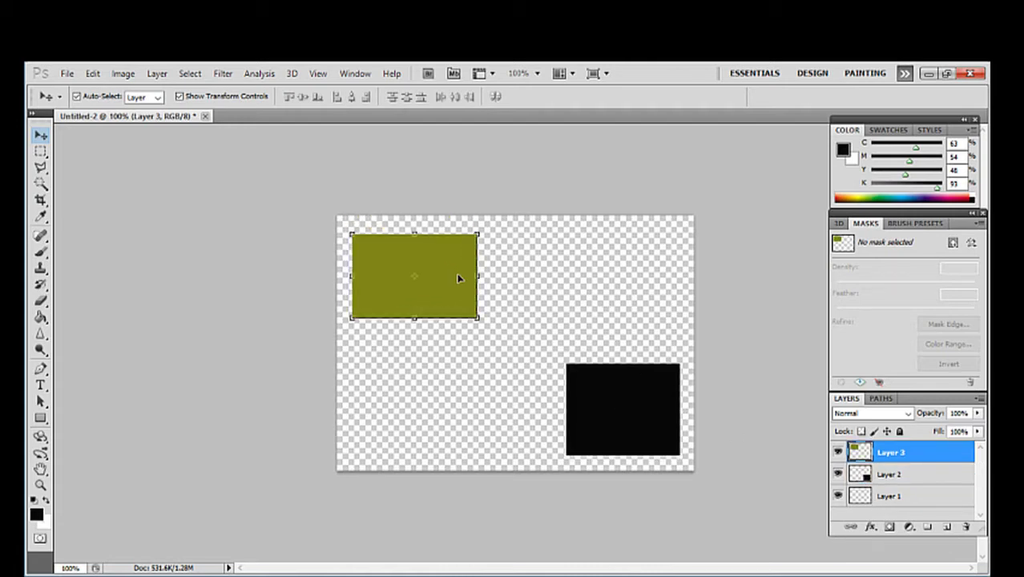
{"action": "left_click", "coordinate": [566, 287]}
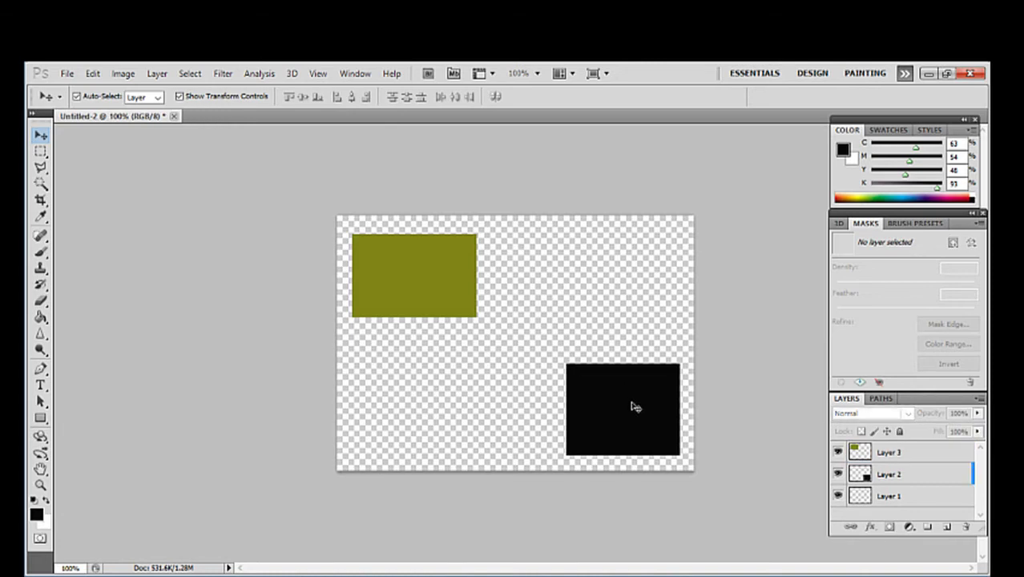
{"action": "left_click_drag", "start_coordinate": [633, 407], "coordinate": [634, 390]}
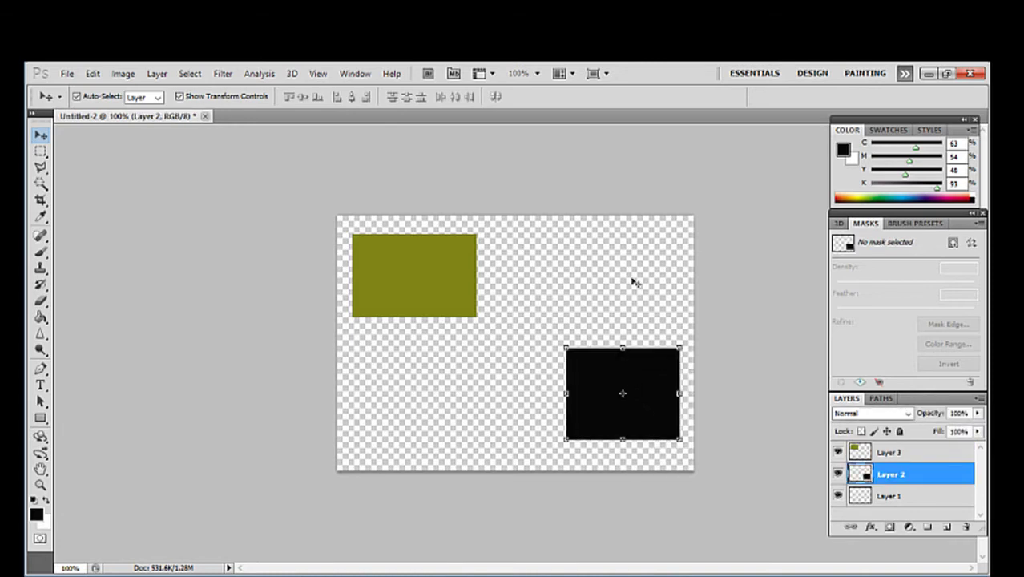
{"action": "left_click", "coordinate": [624, 309]}
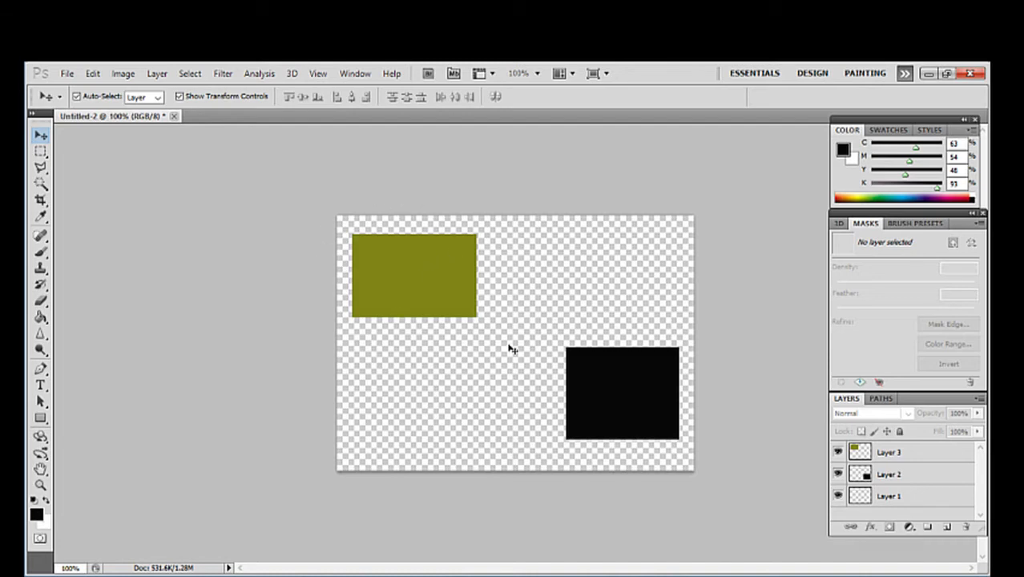
Merge Layer 3 down into Layer 2 and drag both rectangles together up and right
{"action": "left_click", "coordinate": [918, 455]}
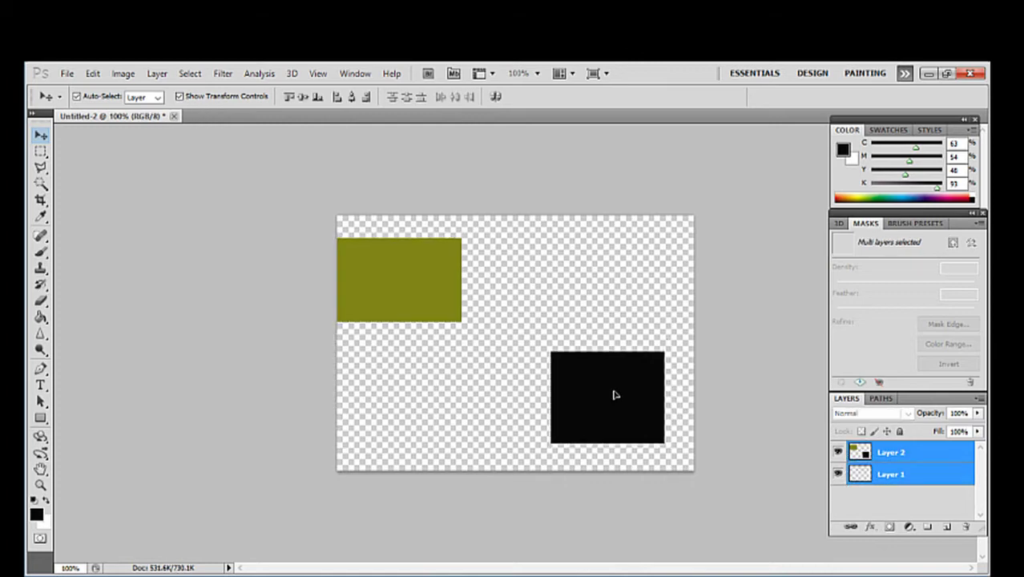
{"action": "left_click_drag", "start_coordinate": [614, 395], "coordinate": [628, 385]}
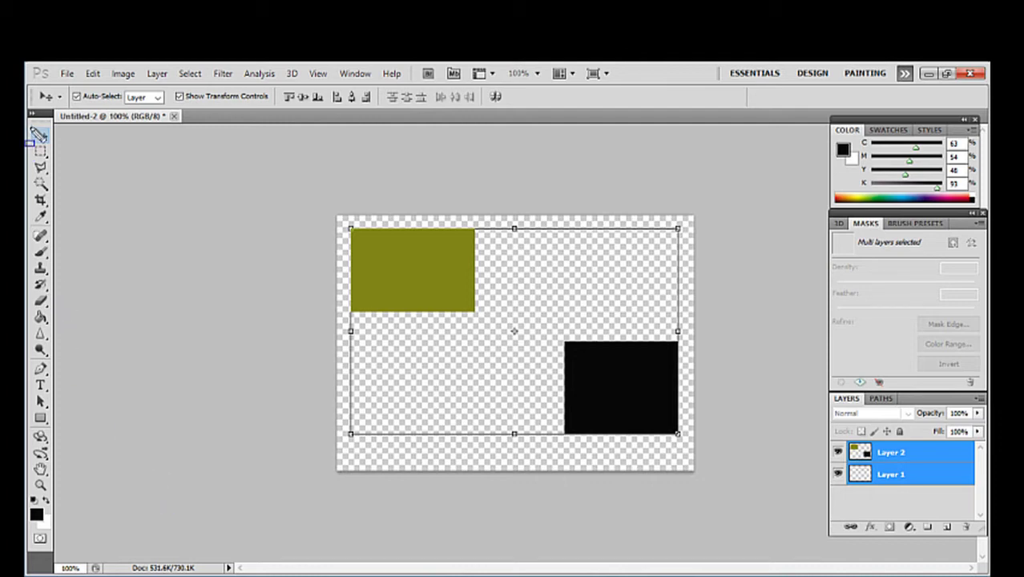
{"action": "mouse_move", "coordinate": [29, 117]}
{"action": "left_mouse_down"}
{"action": "mouse_move", "coordinate": [144, 380]}
{"action": "mouse_move", "coordinate": [32, 545]}
{"action": "left_mouse_up"}
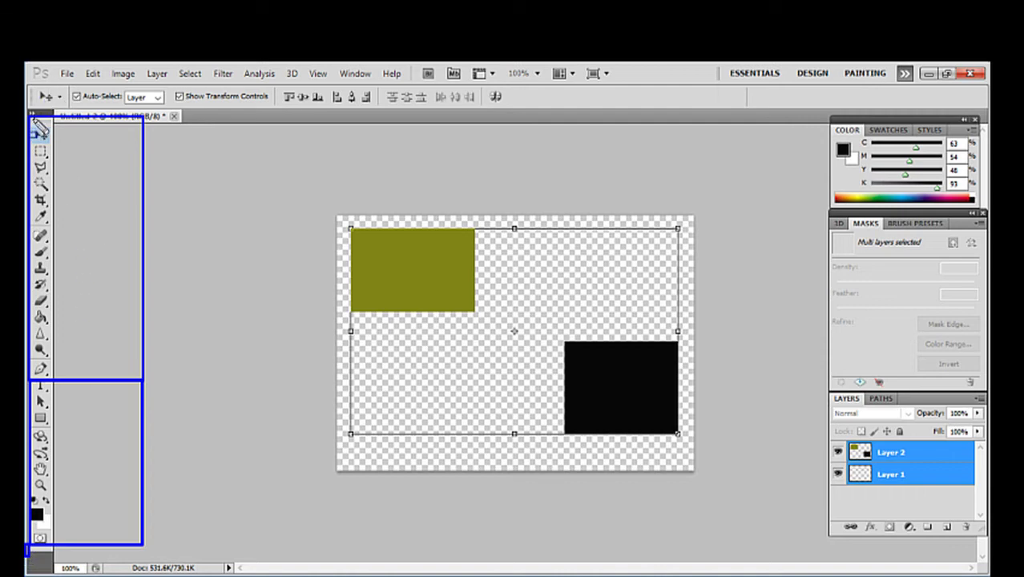
{"action": "left_click_drag", "start_coordinate": [30, 117], "coordinate": [60, 146]}
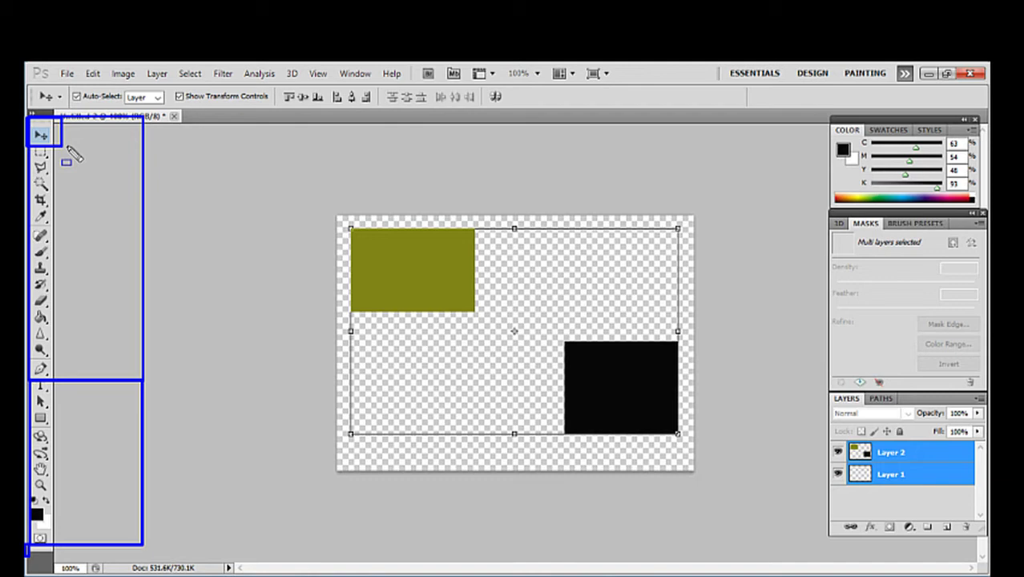
{"action": "left_click_drag", "start_coordinate": [28, 146], "coordinate": [63, 164]}
{"action": "left_click_drag", "start_coordinate": [28, 169], "coordinate": [80, 209]}
{"action": "left_click_drag", "start_coordinate": [34, 280], "coordinate": [97, 336]}
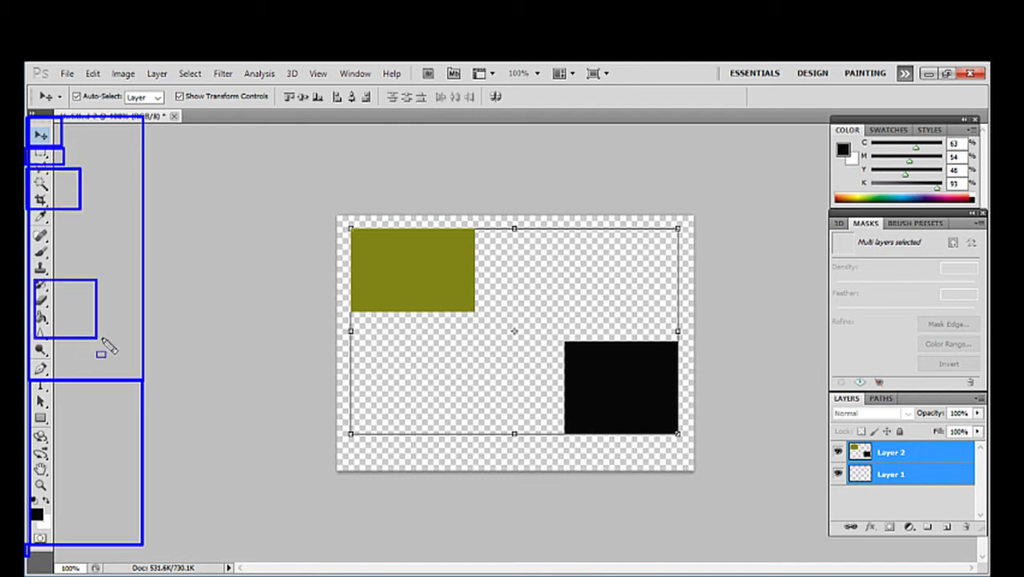
{"action": "key", "text": "Escape"}
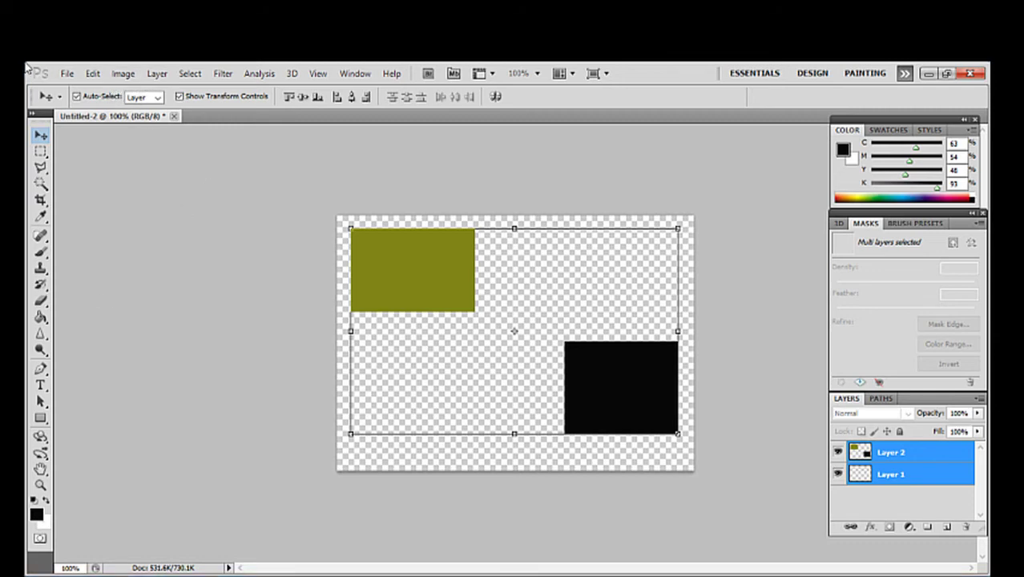
{"action": "key", "text": "ctrl+s"}
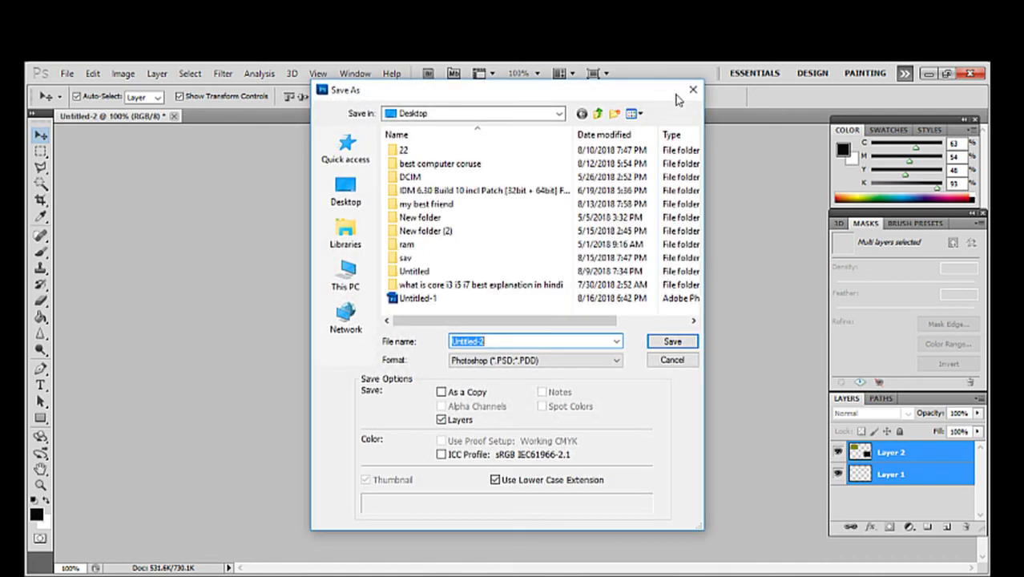
{"action": "left_click", "coordinate": [693, 89]}
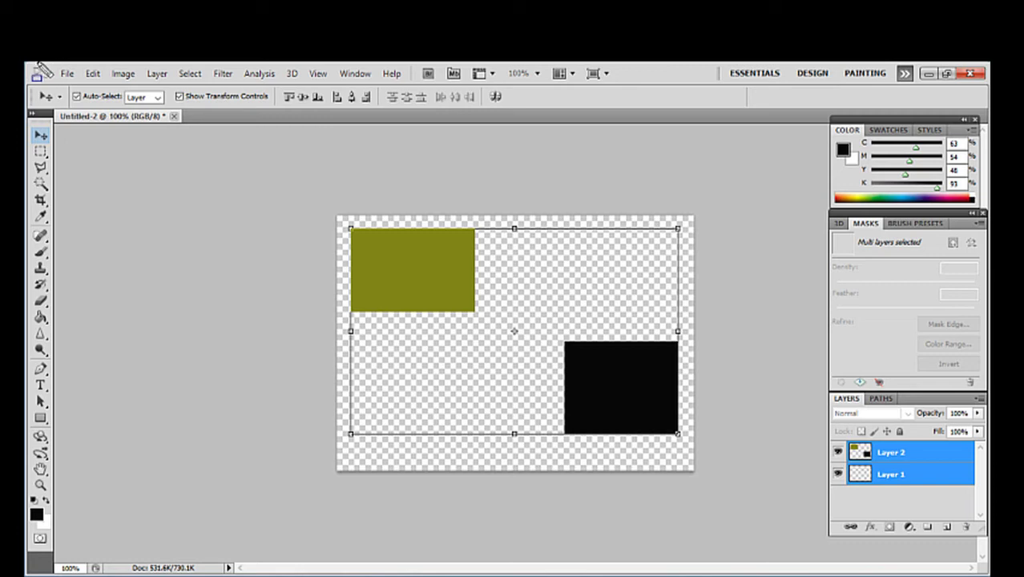
{"action": "left_click_drag", "start_coordinate": [28, 63], "coordinate": [705, 114]}
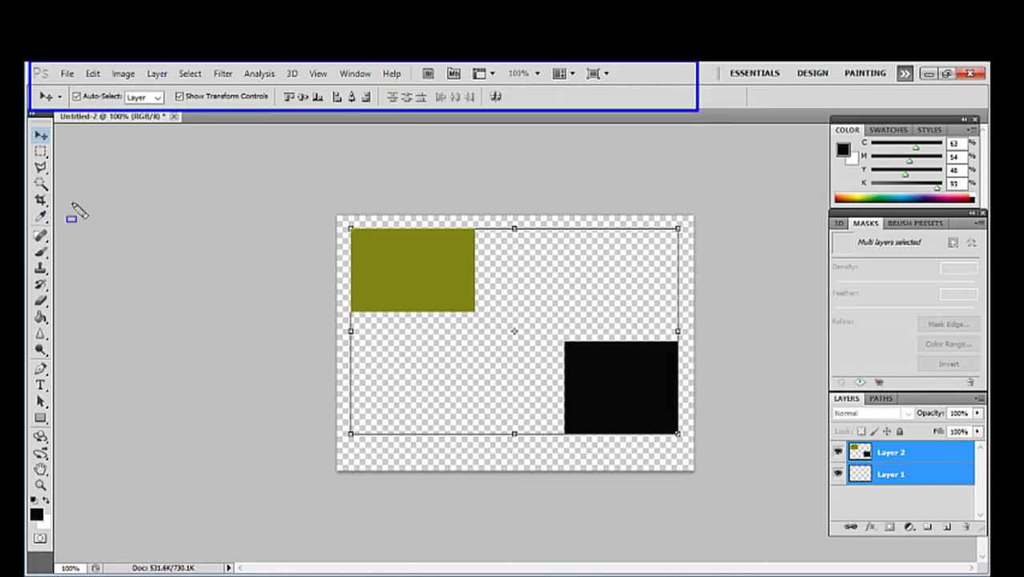
{"action": "key", "text": "Escape"}
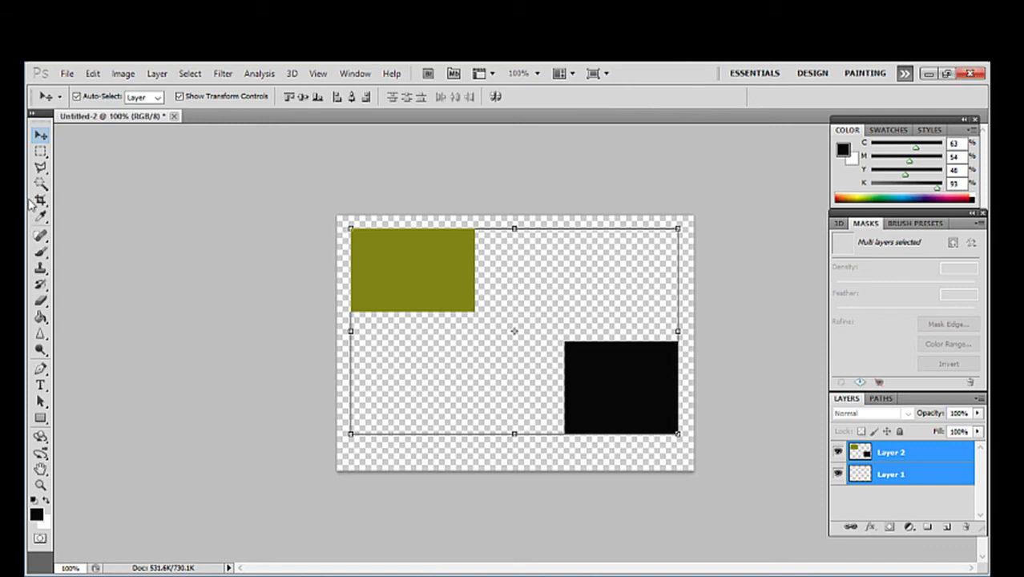
Make the Brush Tool active, choosing it from the Eyedropper's toolbar group
{"action": "left_click", "coordinate": [41, 216]}
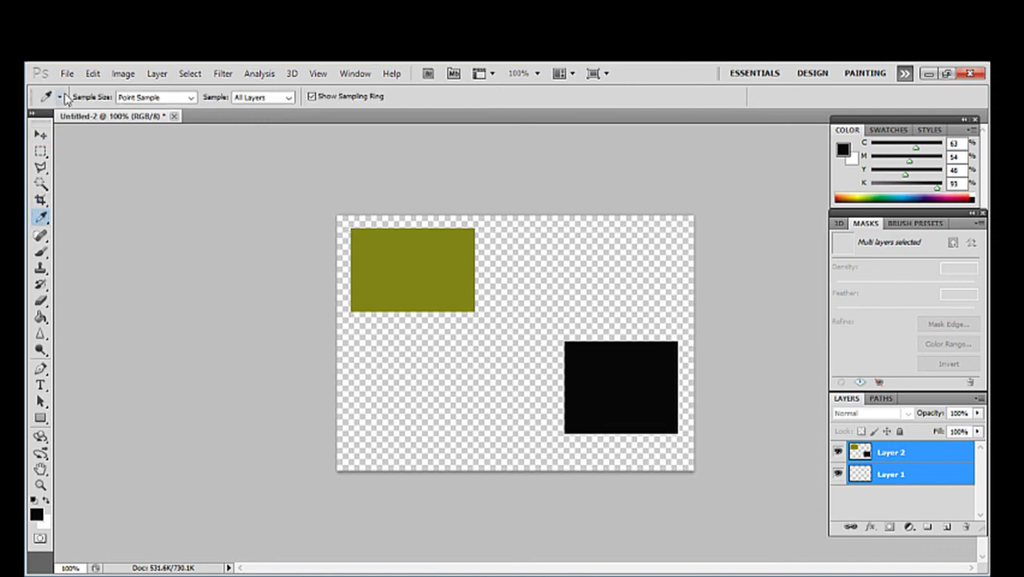
{"action": "left_click", "coordinate": [41, 251]}
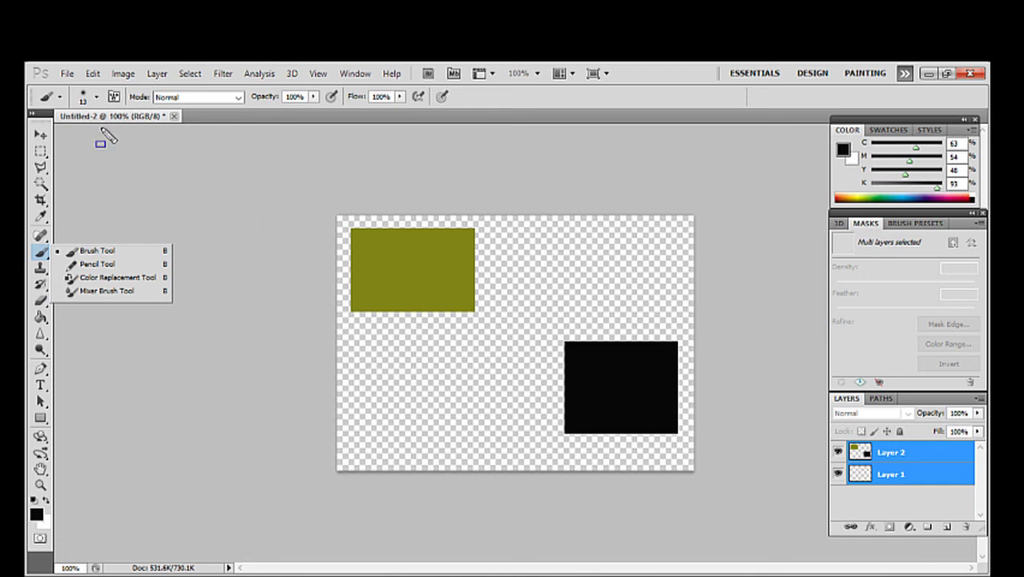
{"action": "mouse_move", "coordinate": [35, 80]}
{"action": "left_mouse_down"}
{"action": "mouse_move", "coordinate": [214, 132]}
{"action": "mouse_move", "coordinate": [582, 142]}
{"action": "mouse_move", "coordinate": [575, 117]}
{"action": "left_mouse_up"}
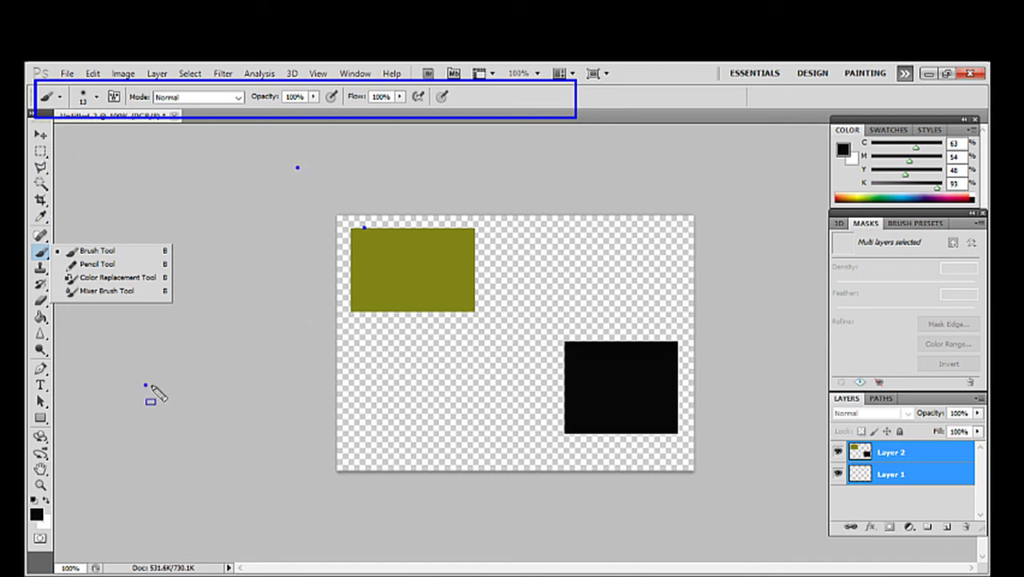
{"action": "key", "text": "Escape"}
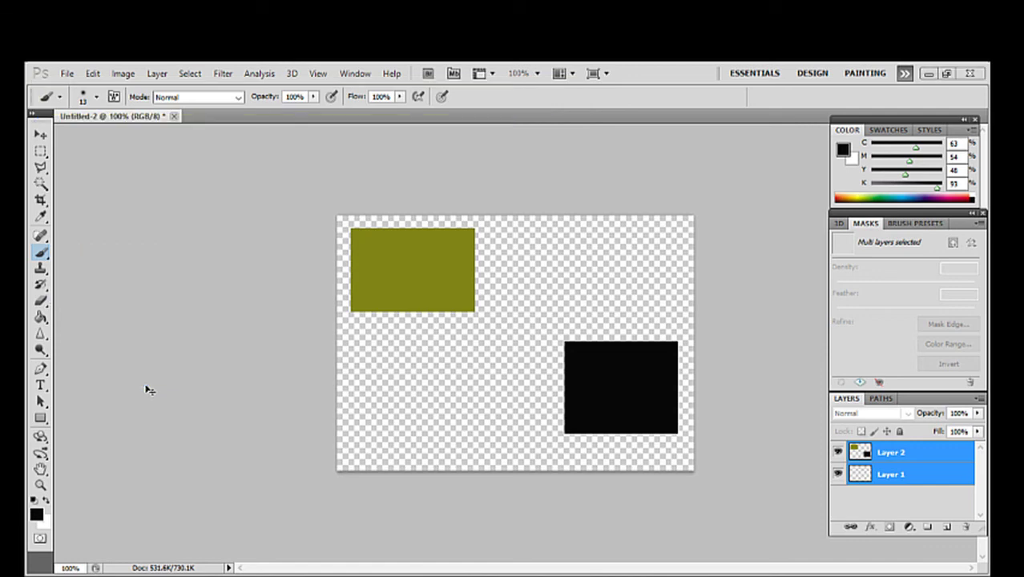